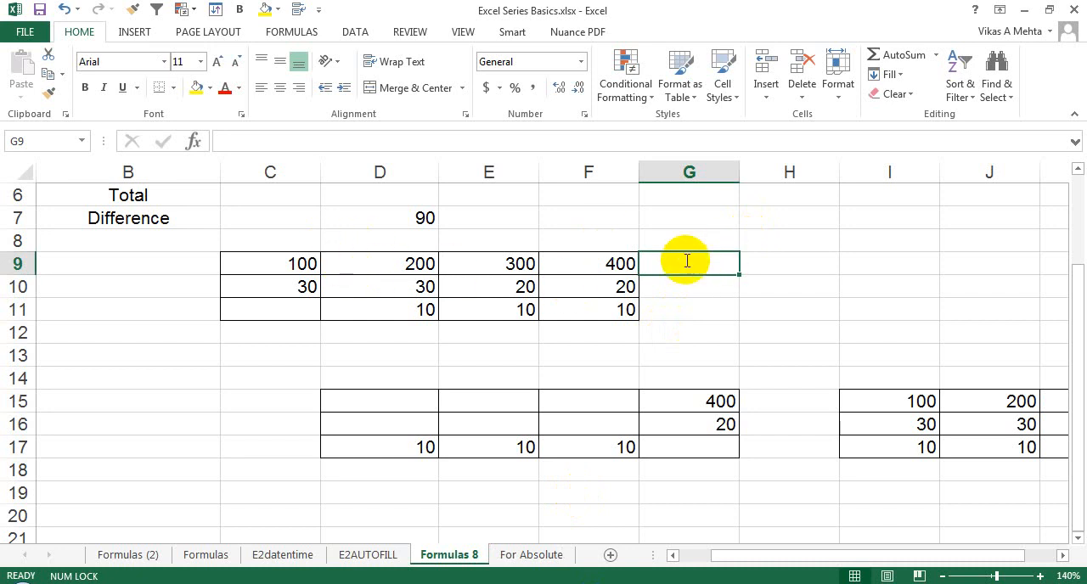
# Total C9:F9 in G9 by writing the formula =SUM(C9:F9), and clear the cell again.
pyautogui.write('=SUM(')
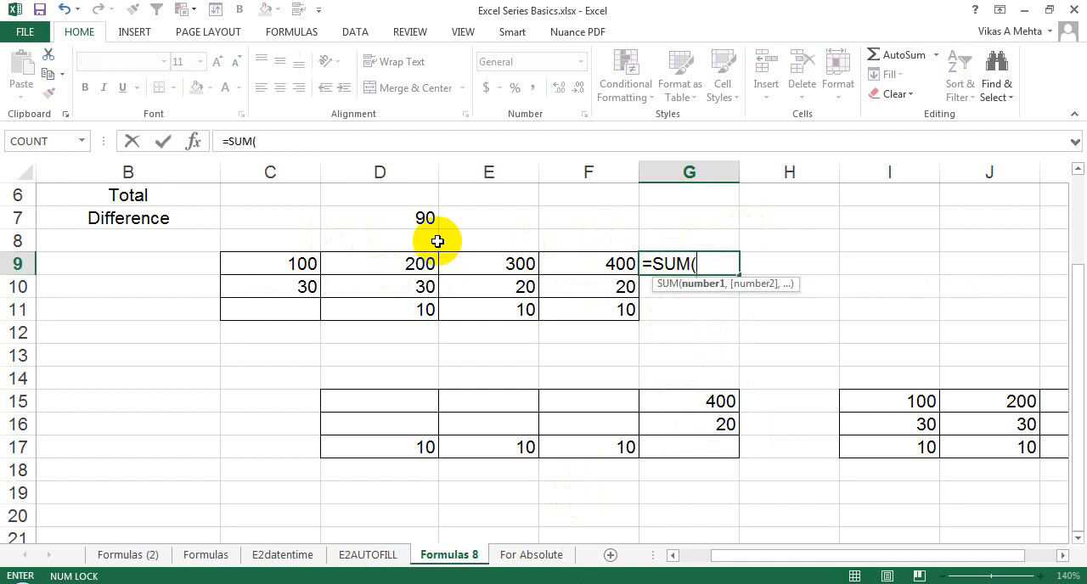
pyautogui.moveTo(293, 264); pyautogui.dragTo(573, 263)
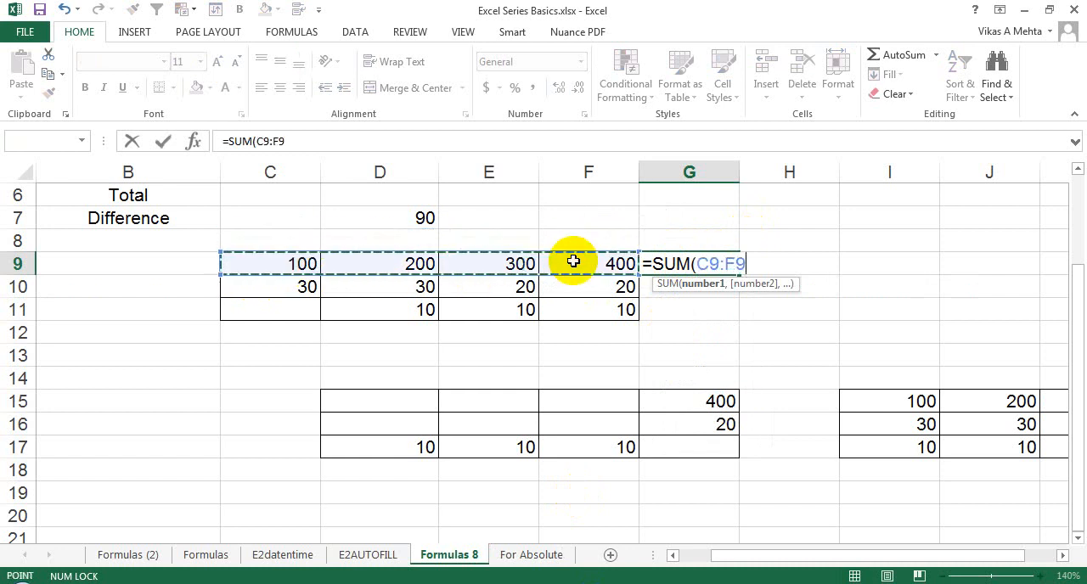
pyautogui.press('Return')
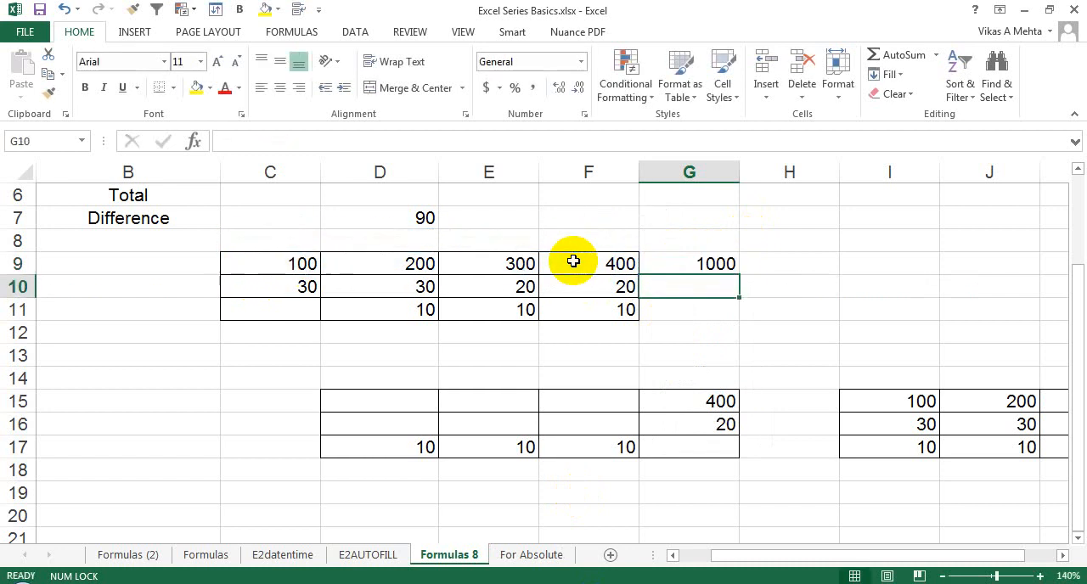
pyautogui.click(658, 263)
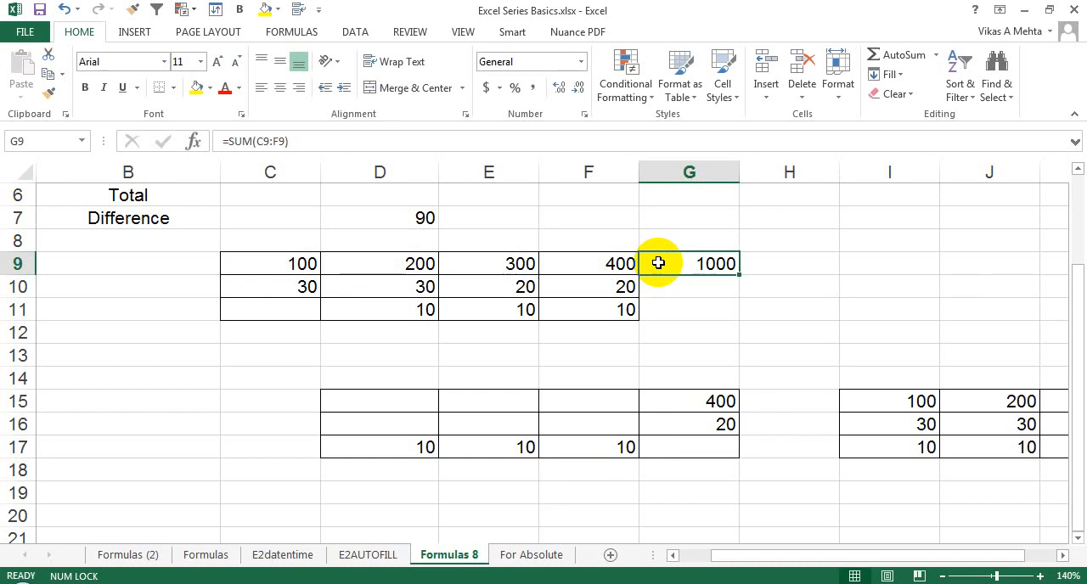
pyautogui.press('Delete')
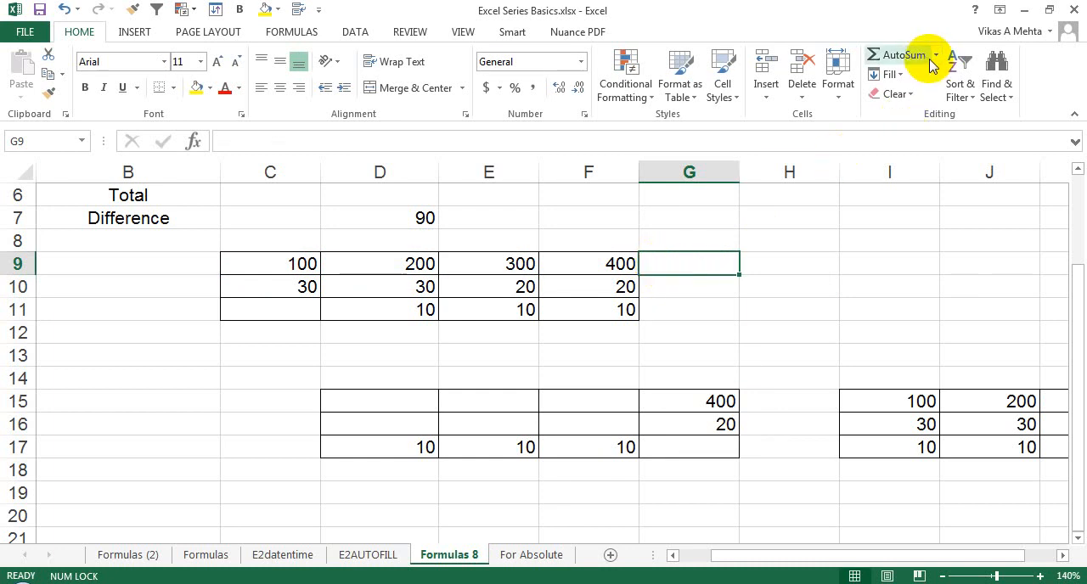
# Total the row C9:F9 in G9 with AutoSum.
pyautogui.click(311, 34)
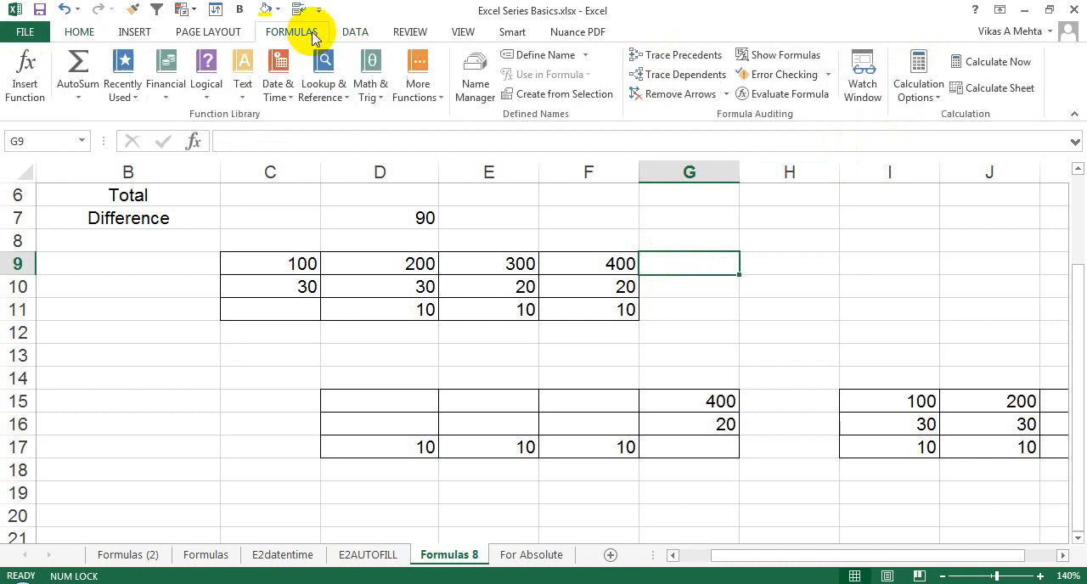
pyautogui.click(78, 30)
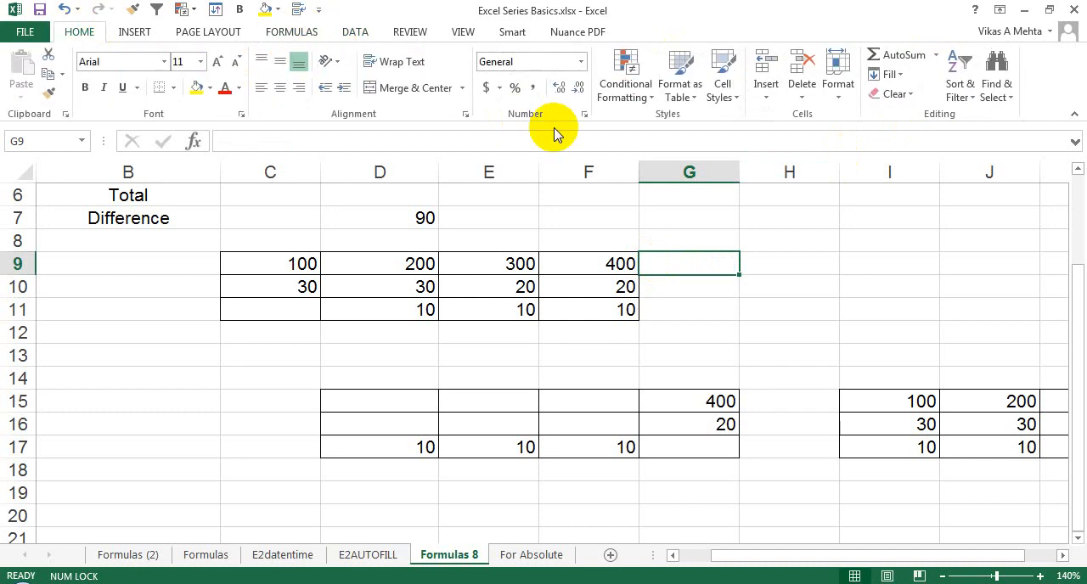
pyautogui.click(907, 55)
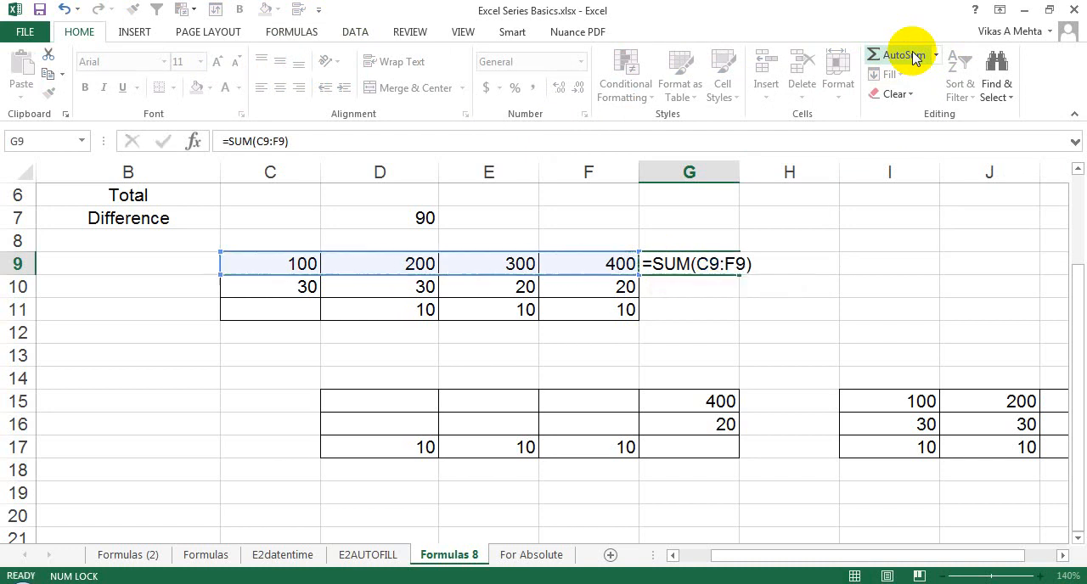
pyautogui.press('Return')
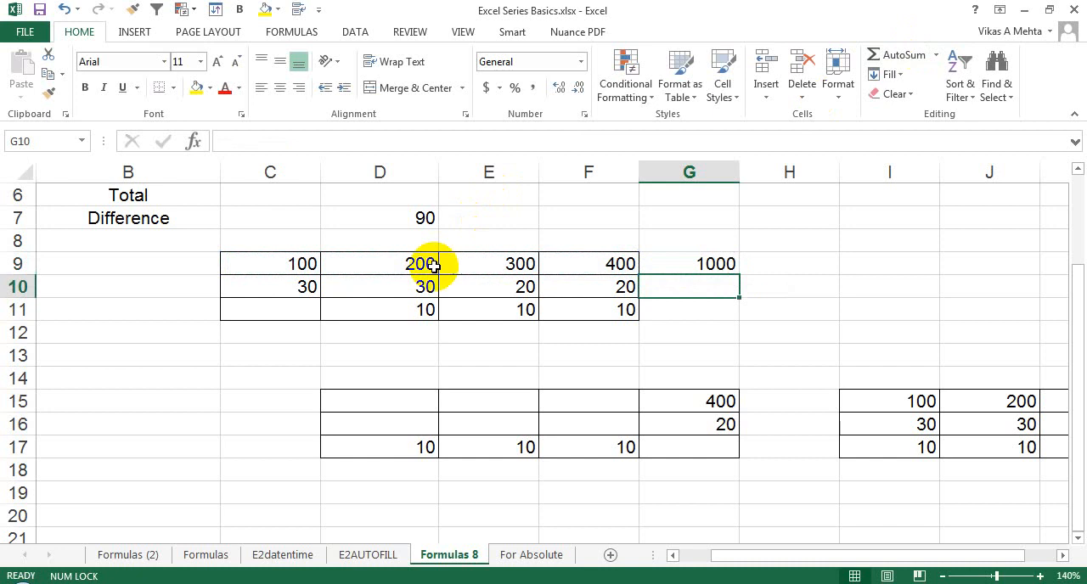
# Total the column D9:D11 in D12 with AutoSum.
pyautogui.click(405, 329)
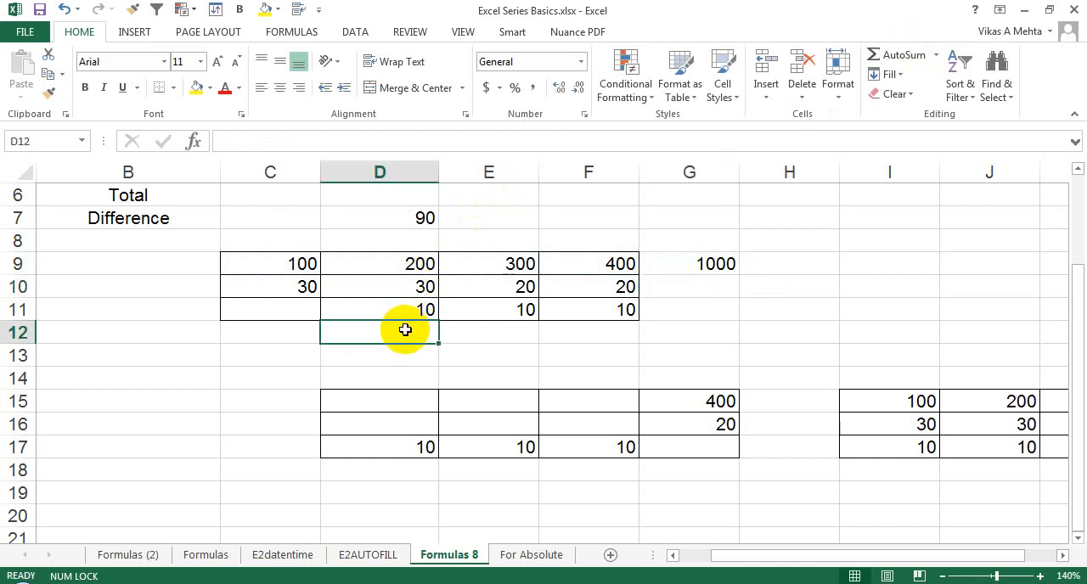
pyautogui.click(899, 56)
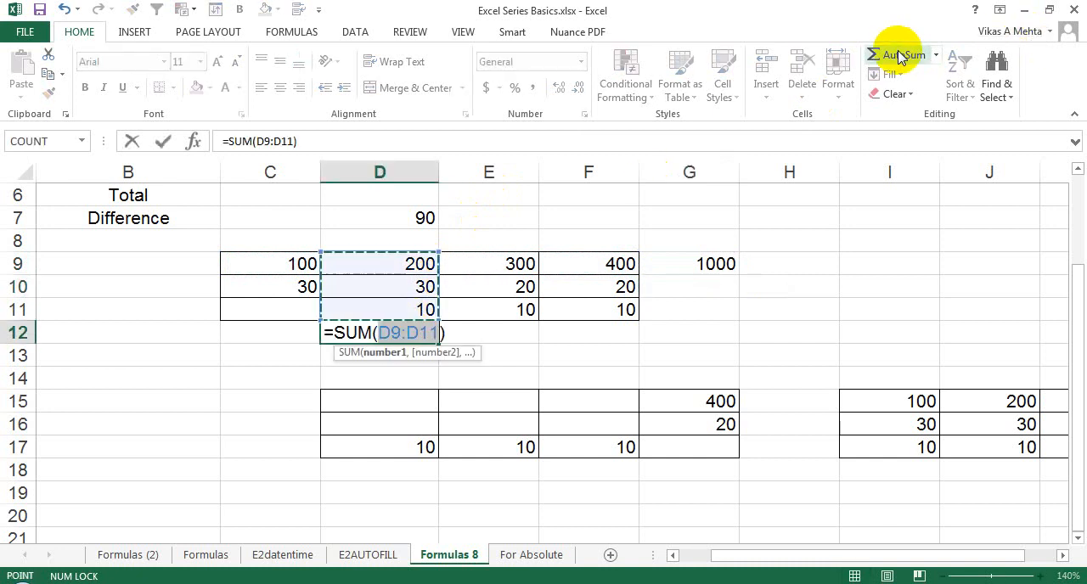
pyautogui.press('Return')
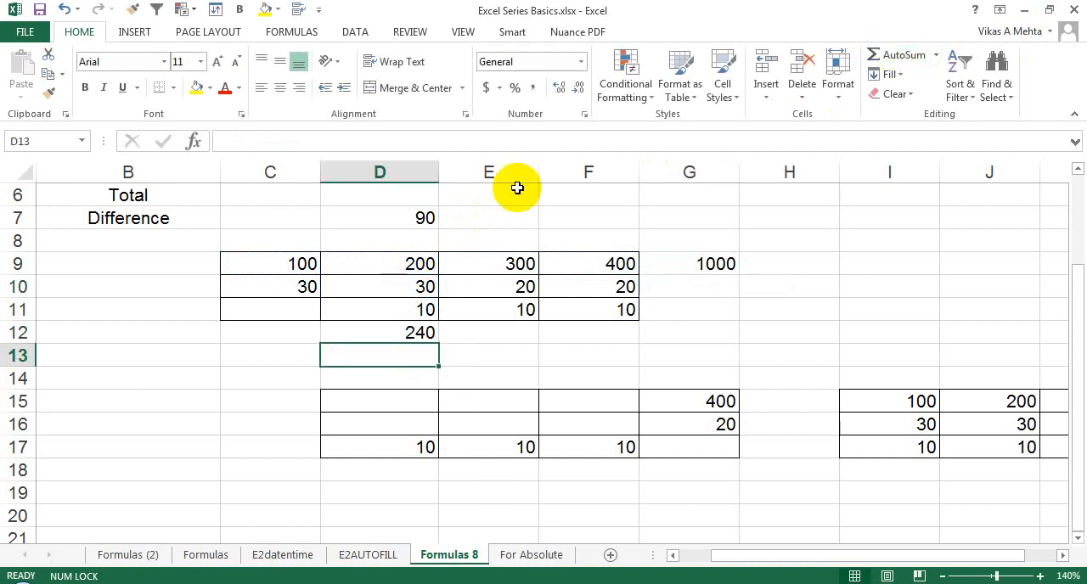
# Check which cells above D12 the total covers and clear the formula from D12.
pyautogui.click(474, 227)
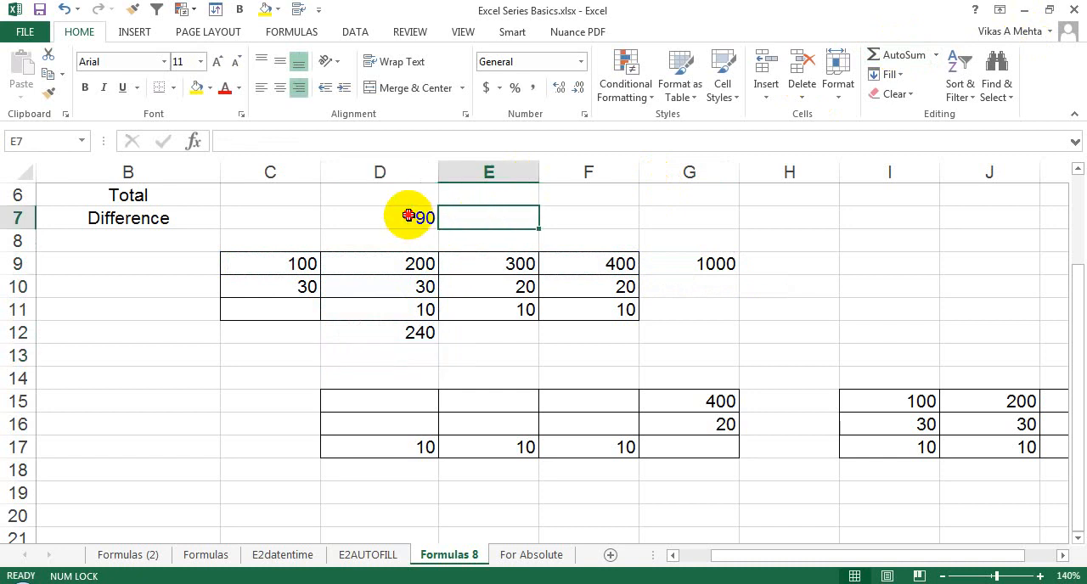
pyautogui.moveTo(407, 217); pyautogui.dragTo(406, 348)
pyautogui.click(411, 244)
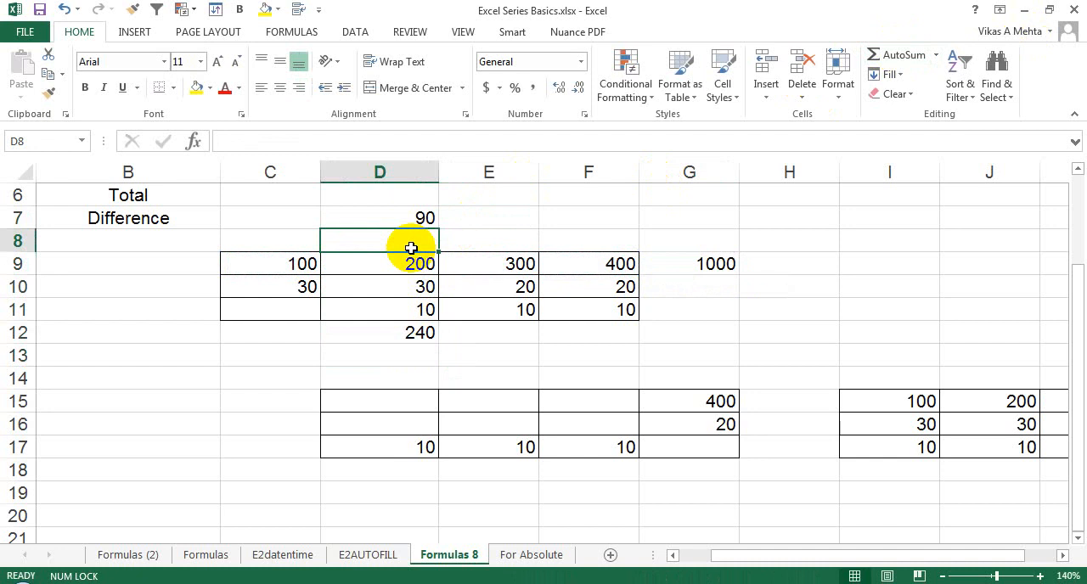
pyautogui.click(405, 333)
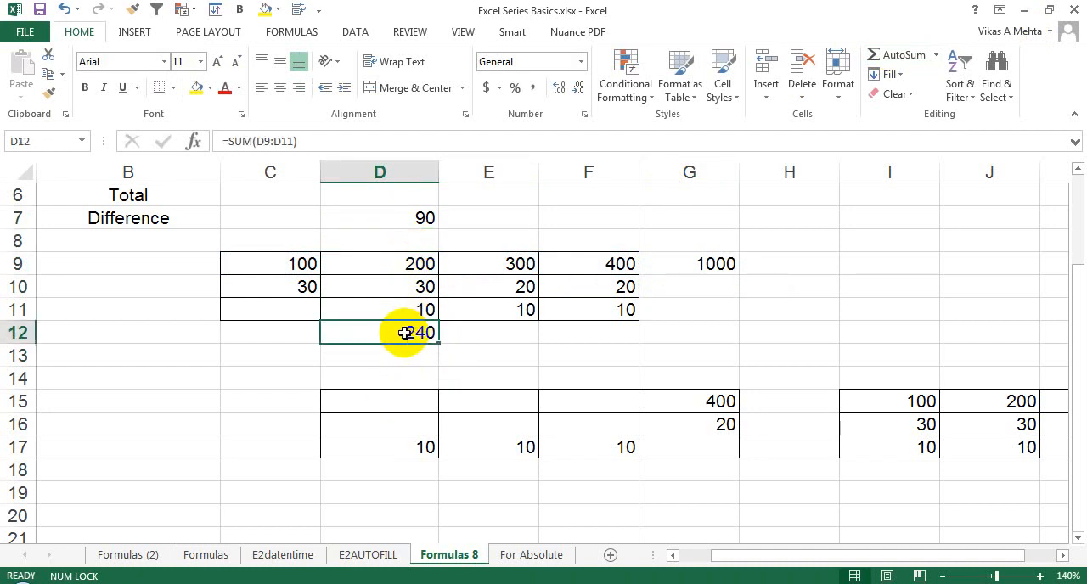
pyautogui.press('Delete')
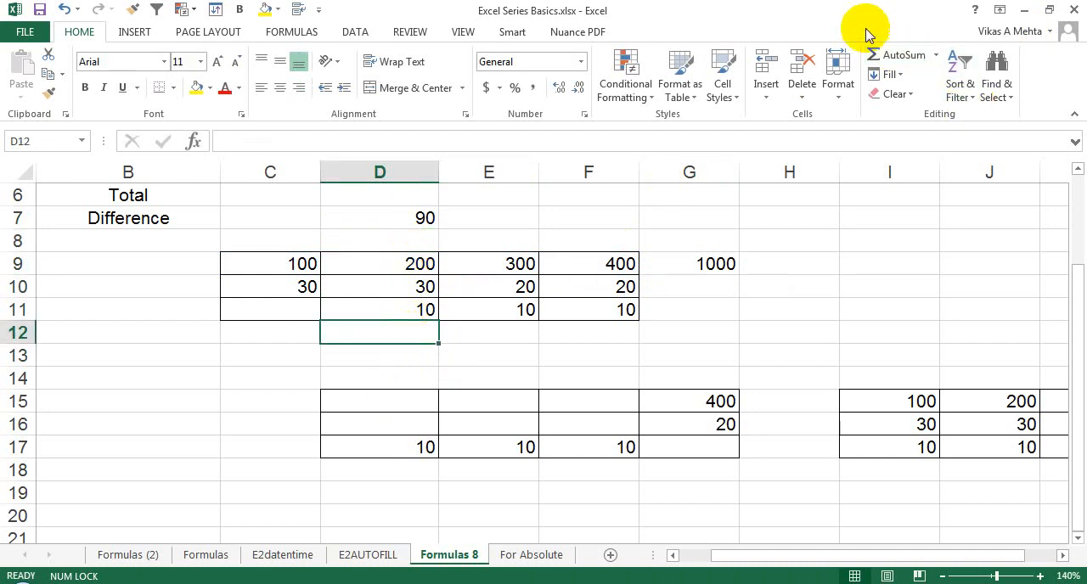
pyautogui.click(887, 56)
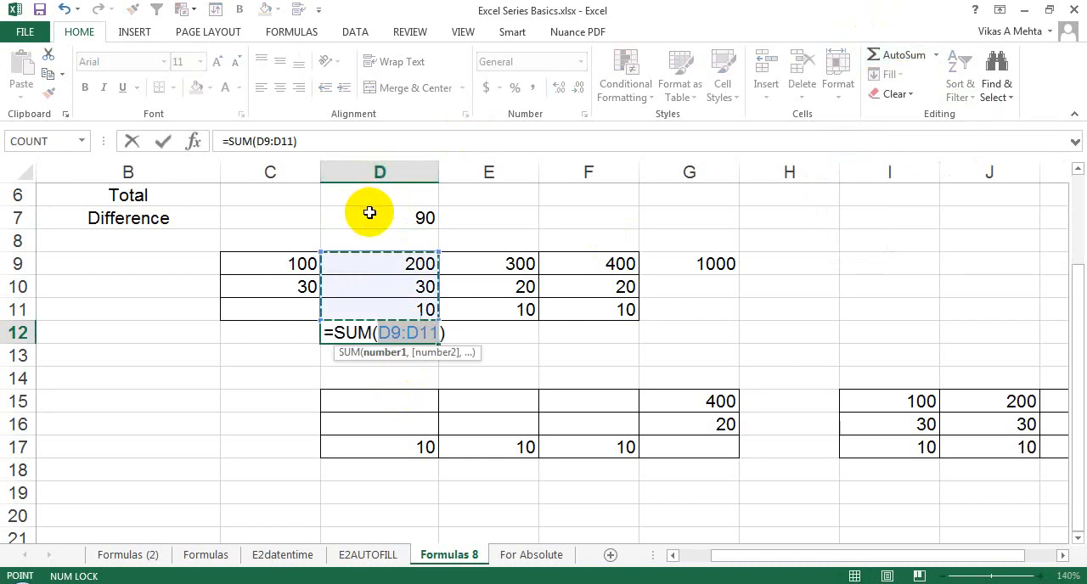
pyautogui.click(394, 201)
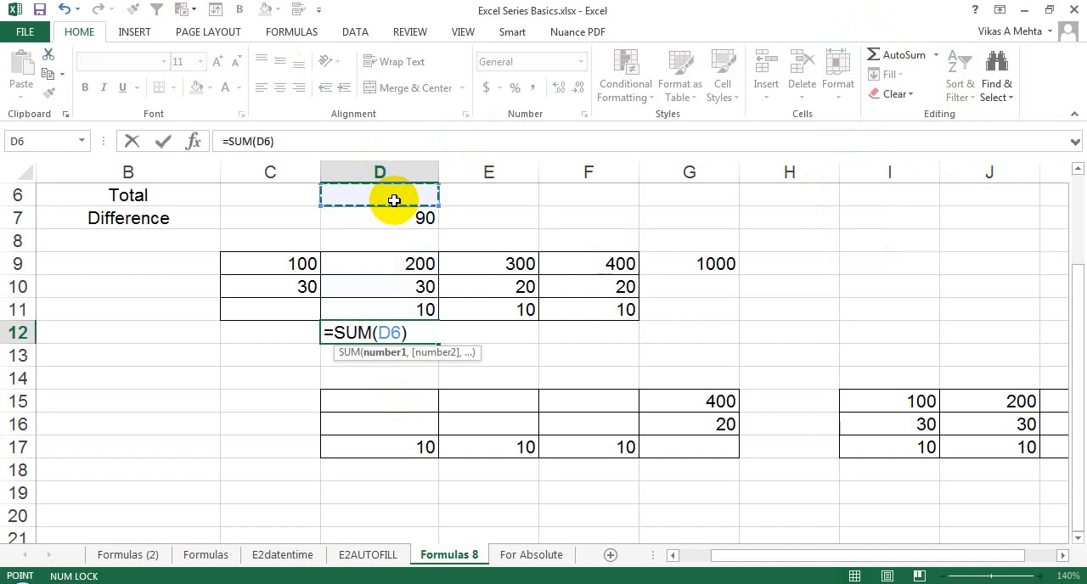
pyautogui.press('Escape')
pyautogui.write('8')
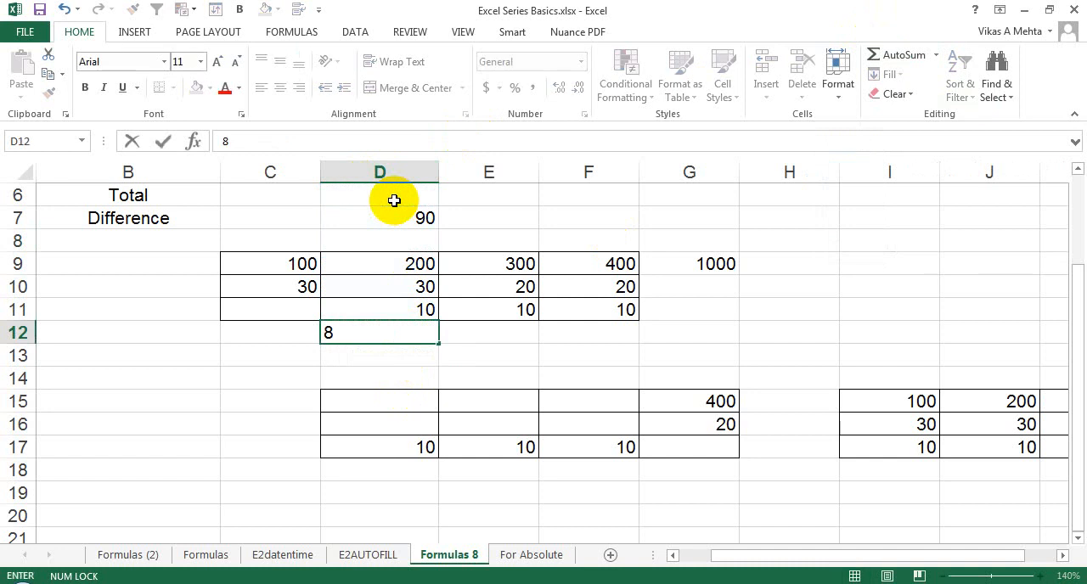
pyautogui.press('Escape')
# Enter 80 in D6, the Total row.
pyautogui.click(394, 200)
pyautogui.write('80')
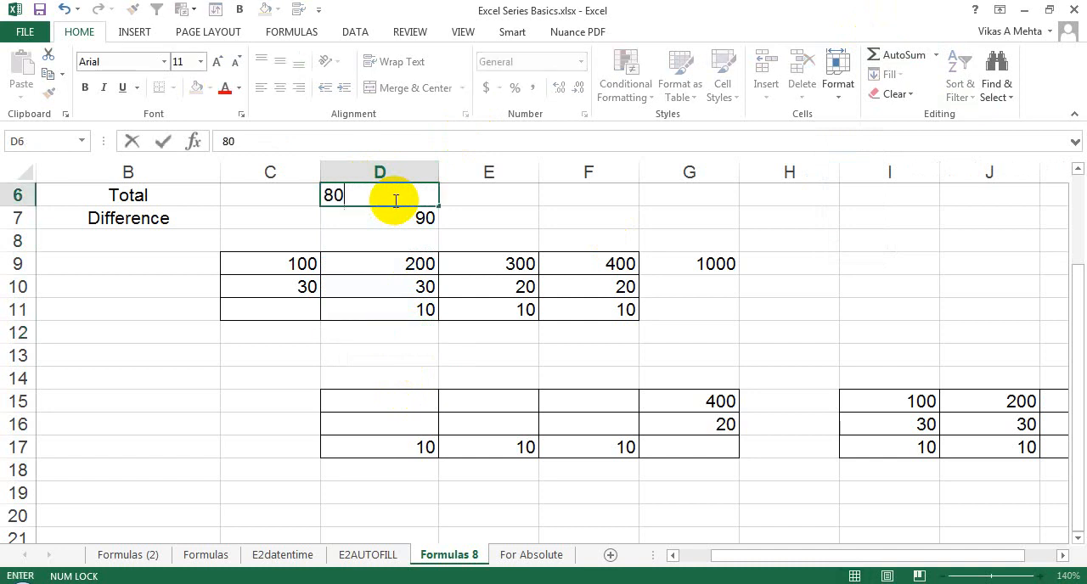
pyautogui.press('Return')
pyautogui.click(402, 272)
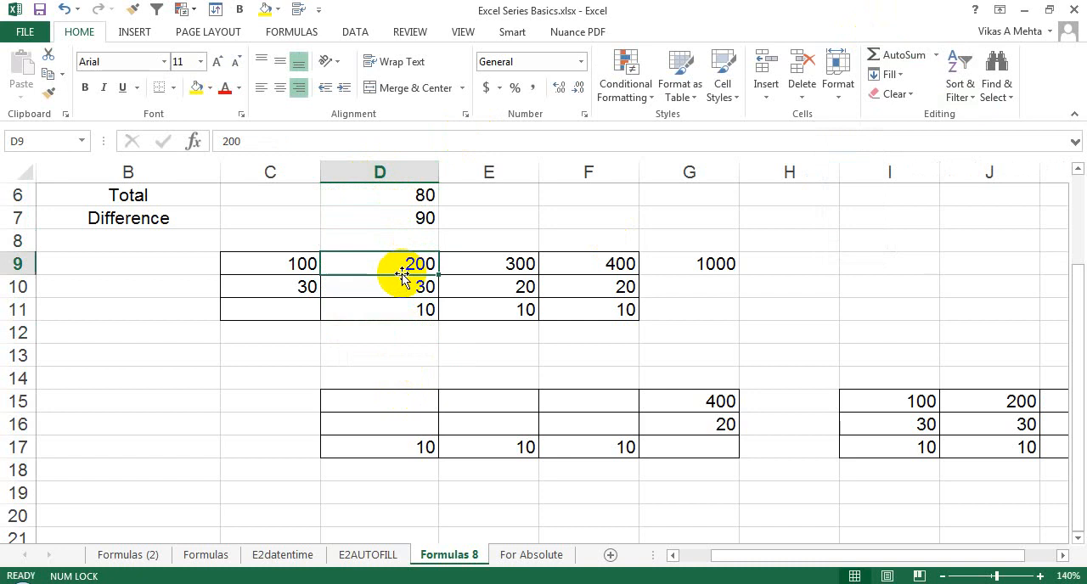
pyautogui.click(398, 328)
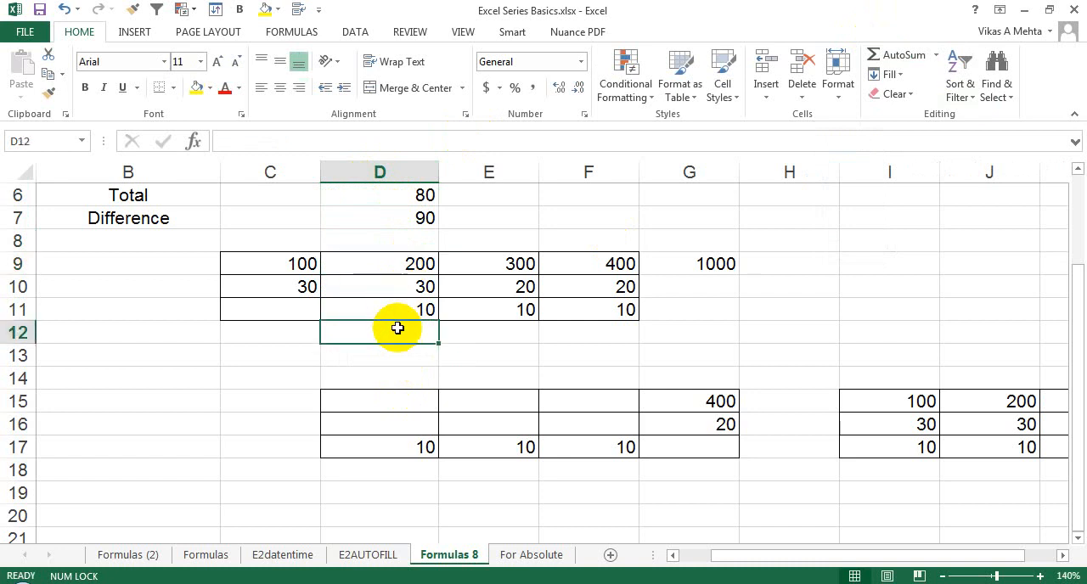
pyautogui.click(904, 56)
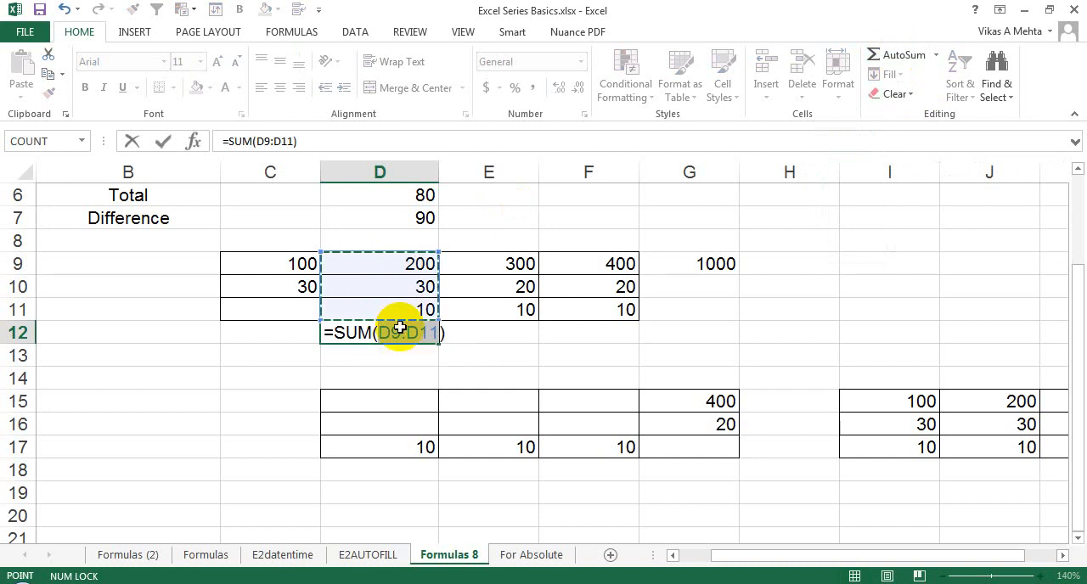
pyautogui.press('Return')
pyautogui.click(400, 328)
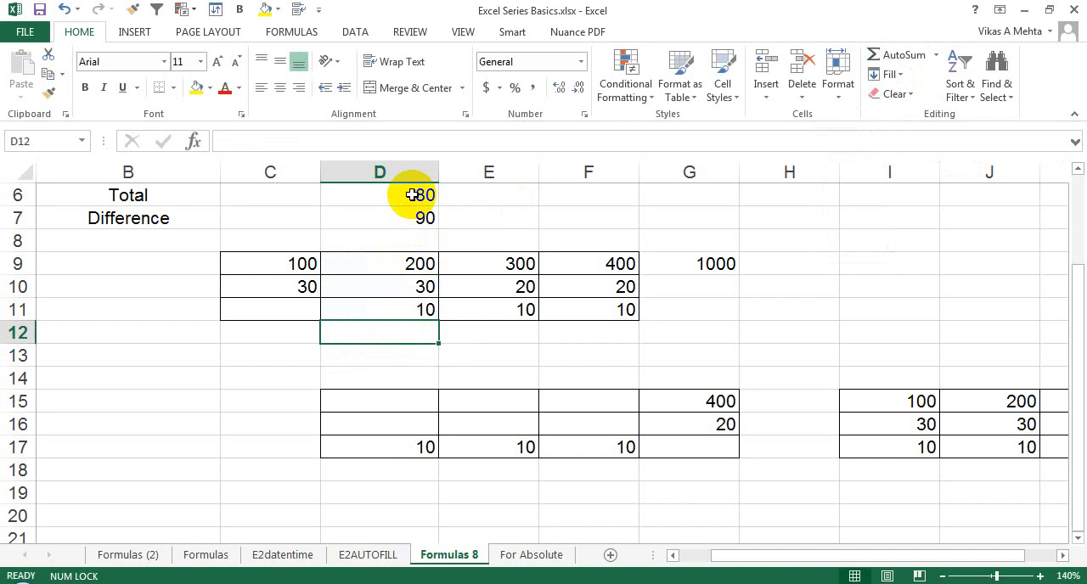
# Total D6:D11, including the blank cell, in D12 by applying AutoSum to the selected range D6:D12.
pyautogui.moveTo(412, 195); pyautogui.dragTo(412, 334)
pyautogui.click(897, 56)
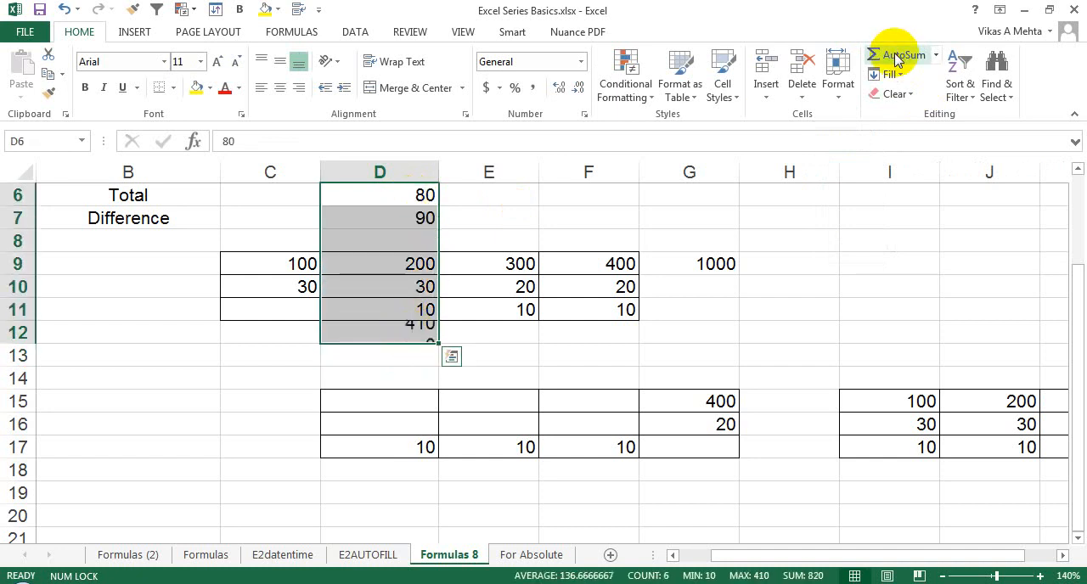
pyautogui.press('Return')
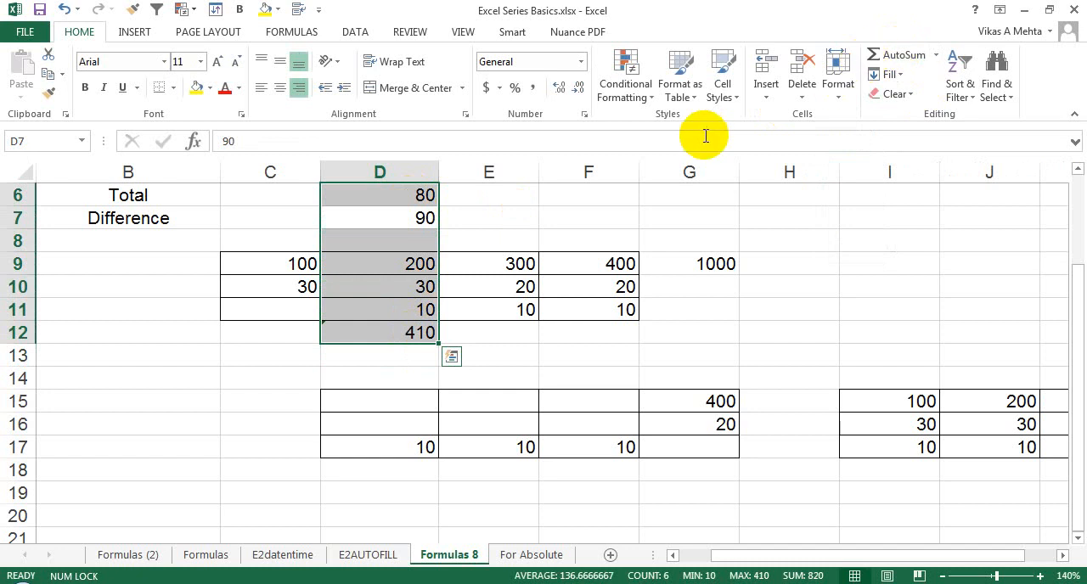
pyautogui.click(396, 331)
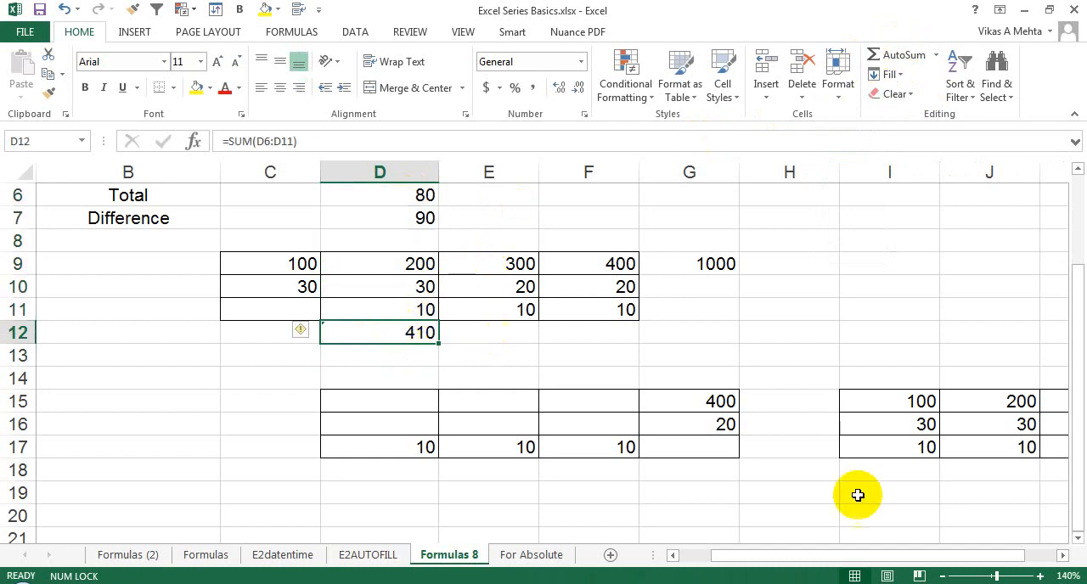
# Total D17:F17 in G17 with AutoSum, replacing the suggested range with the row cells.
pyautogui.click(711, 441)
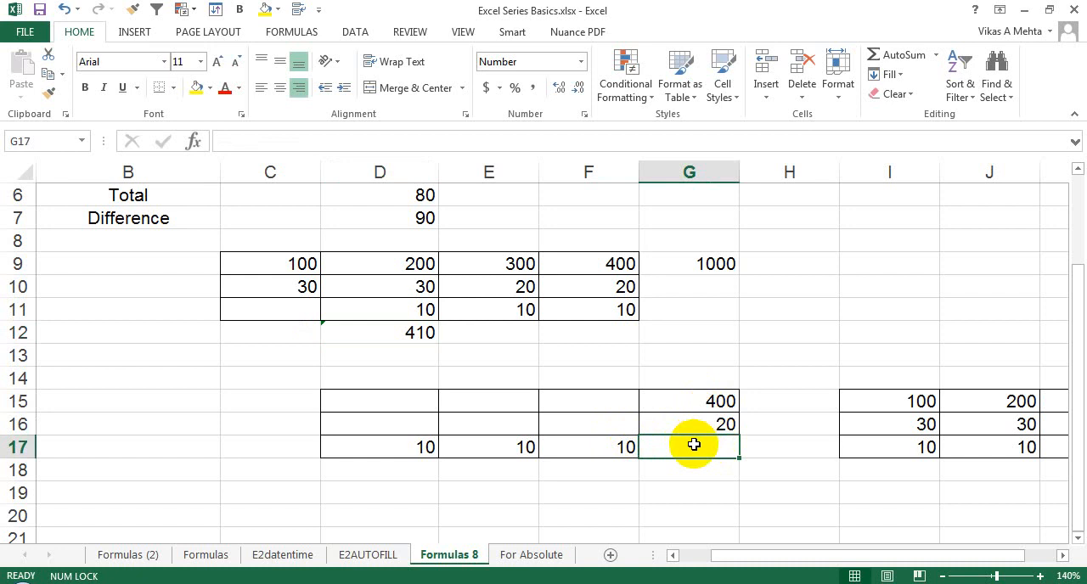
pyautogui.click(901, 54)
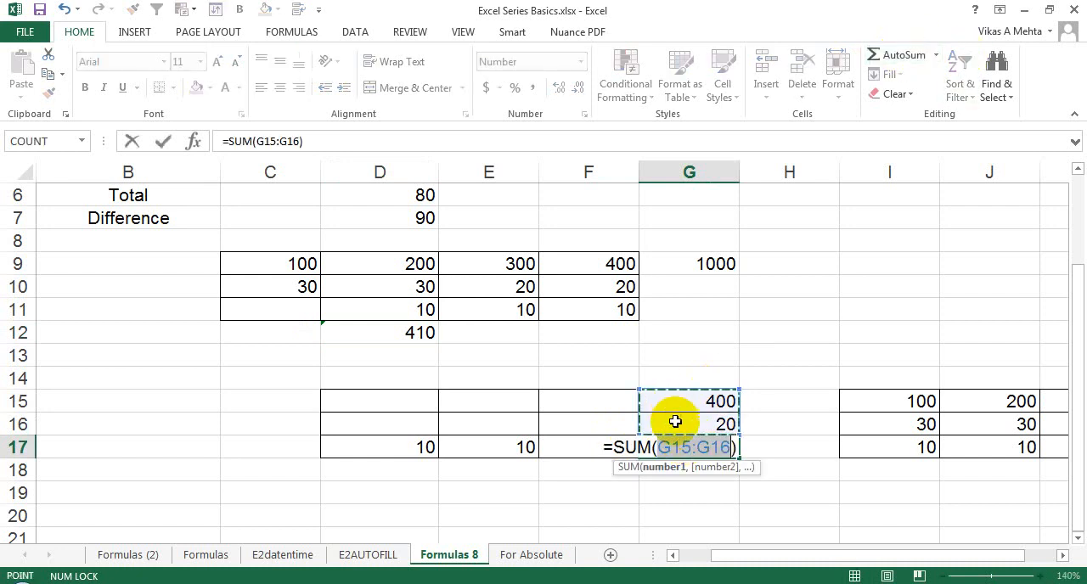
pyautogui.moveTo(388, 444); pyautogui.dragTo(600, 447)
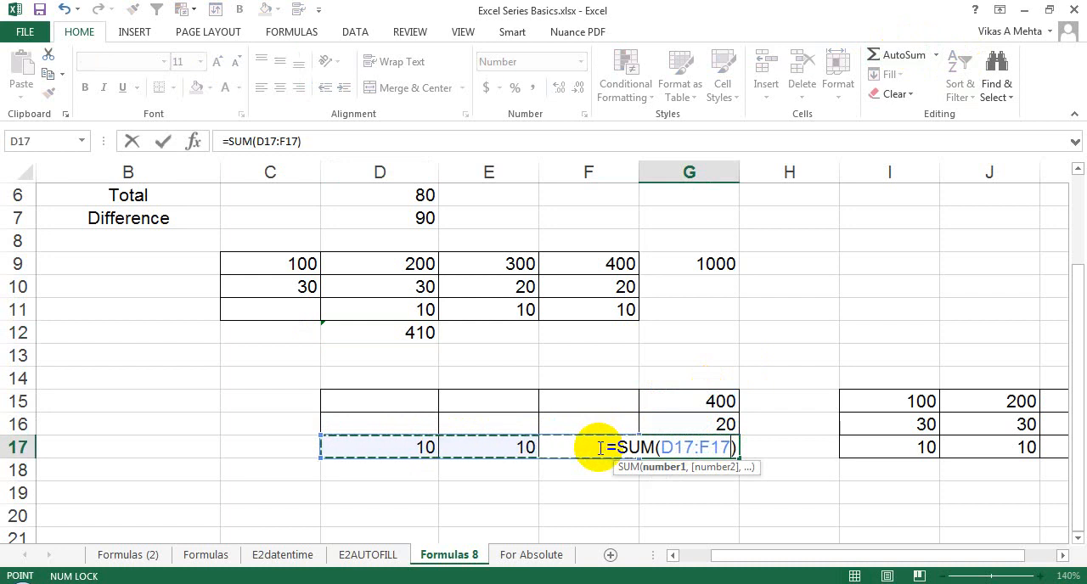
pyautogui.press('Return')
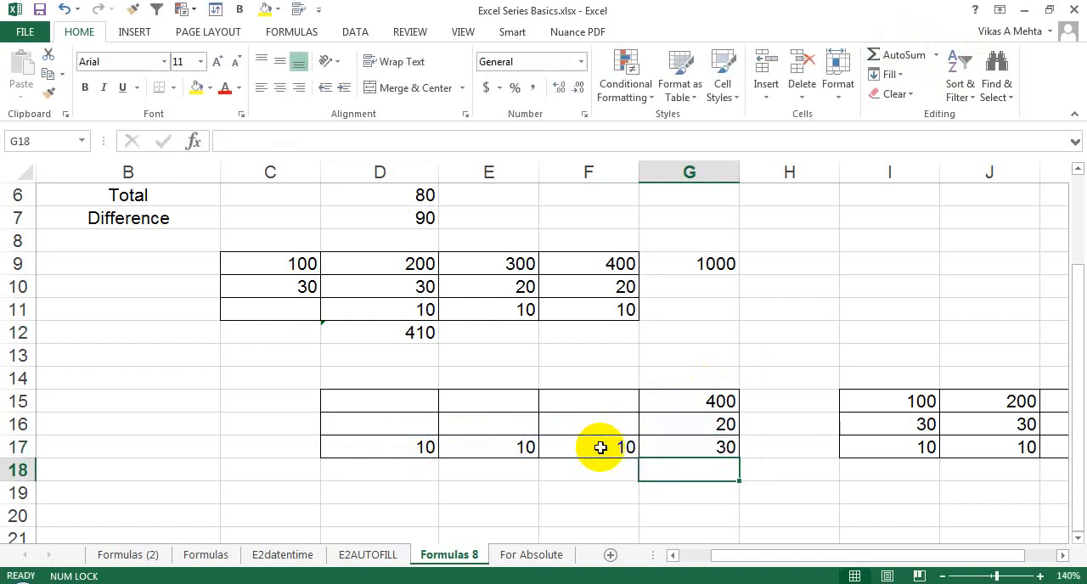
pyautogui.click(677, 445)
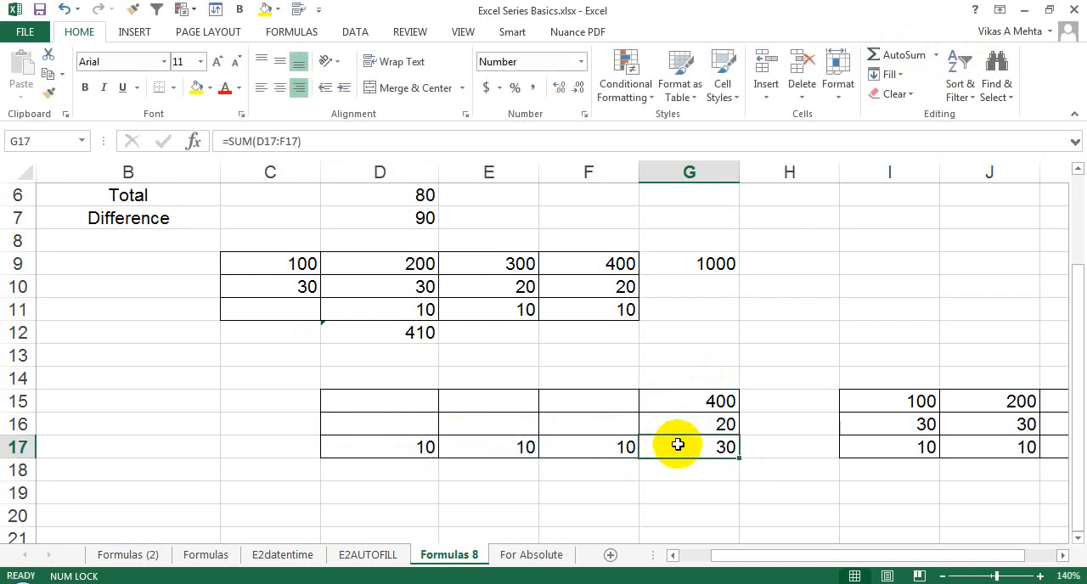
# Clear the totals in G9 and D12 and return to the Operation Expenses table.
pyautogui.click(693, 265)
pyautogui.press('Delete')
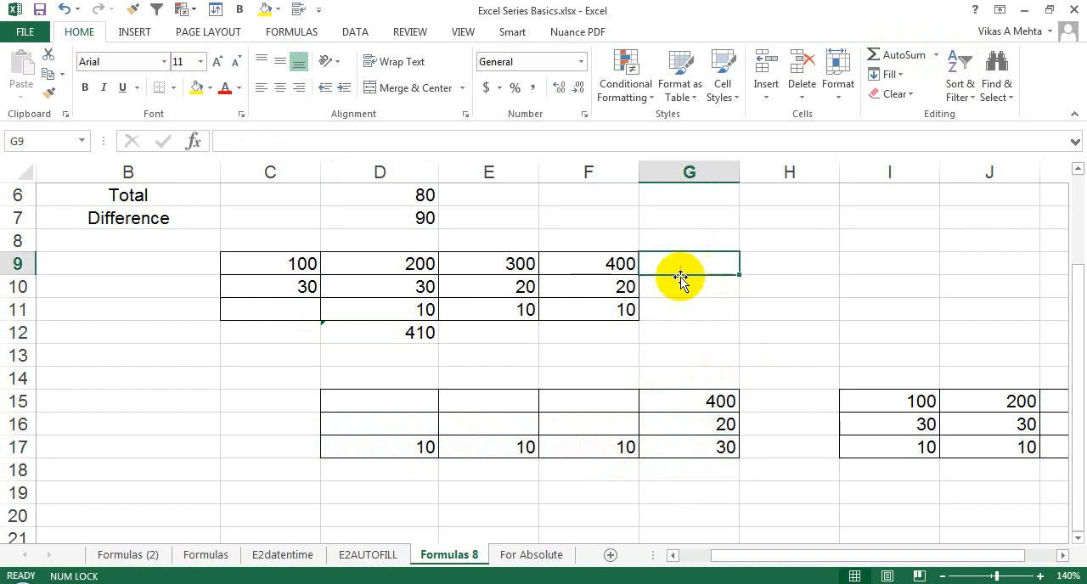
pyautogui.click(396, 330)
pyautogui.press('Delete')
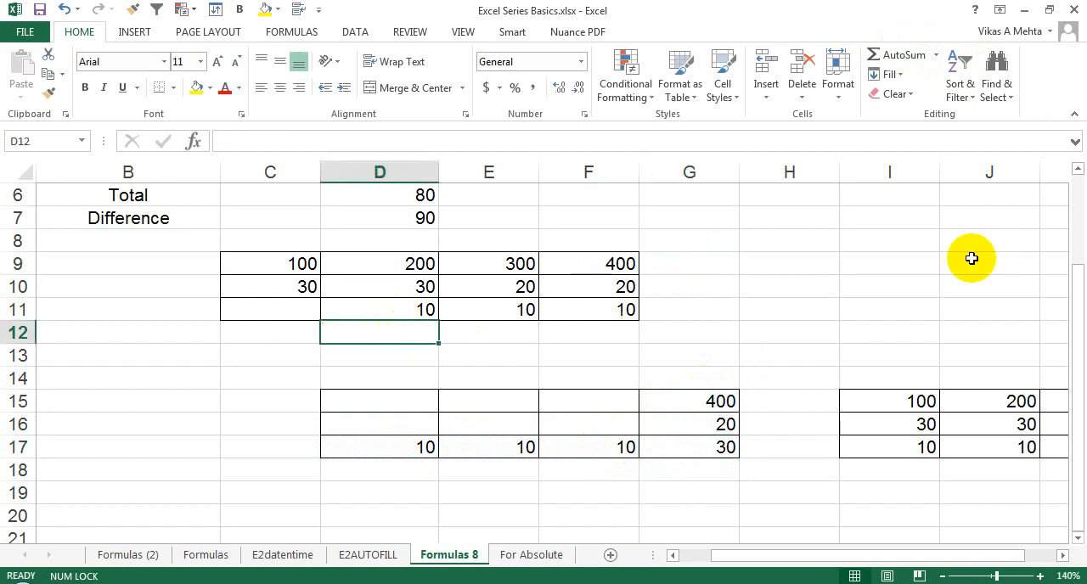
pyautogui.scroll(2, 1067, 260)
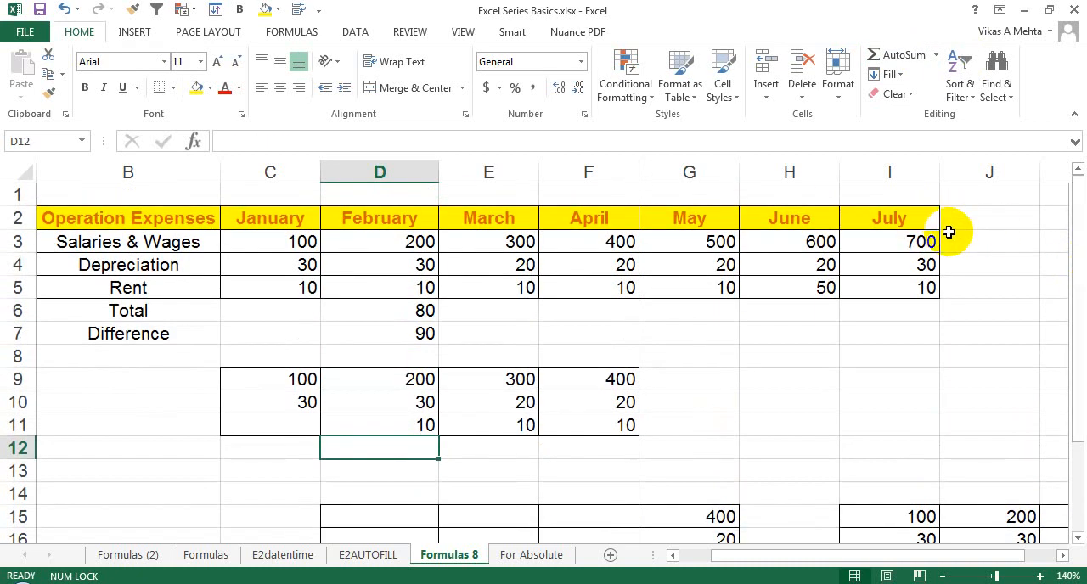
# Total C9:F9 in G9 with AutoSum and fill the formula down to G12.
pyautogui.click(950, 239)
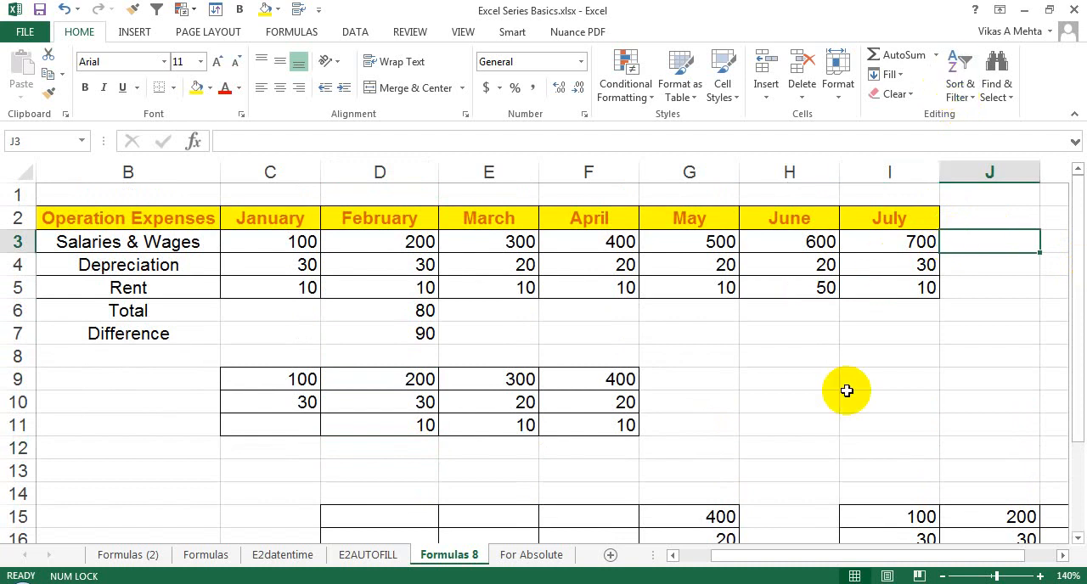
pyautogui.click(686, 381)
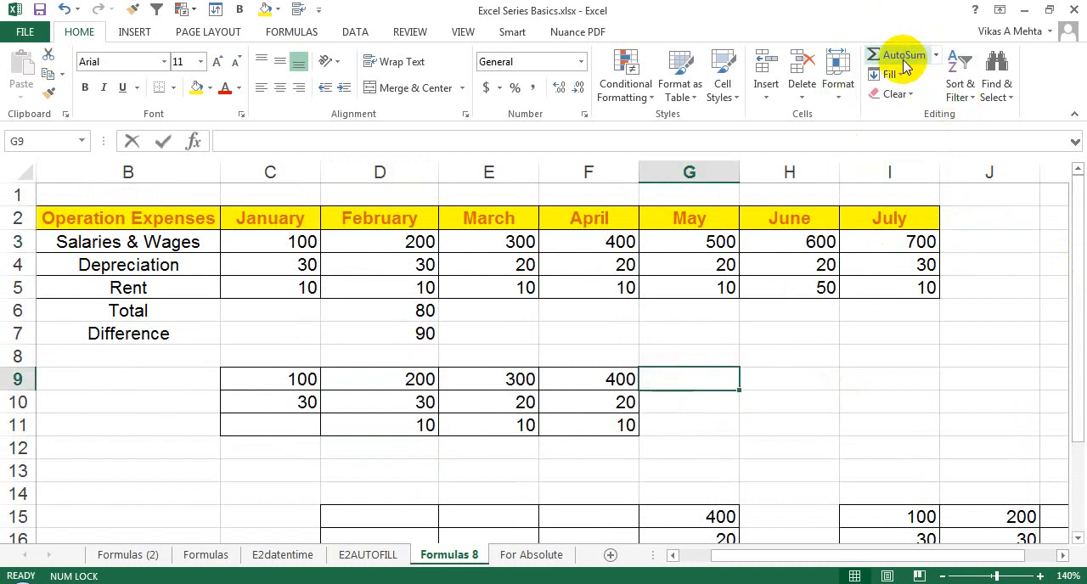
pyautogui.click(905, 68)
pyautogui.press('Return')
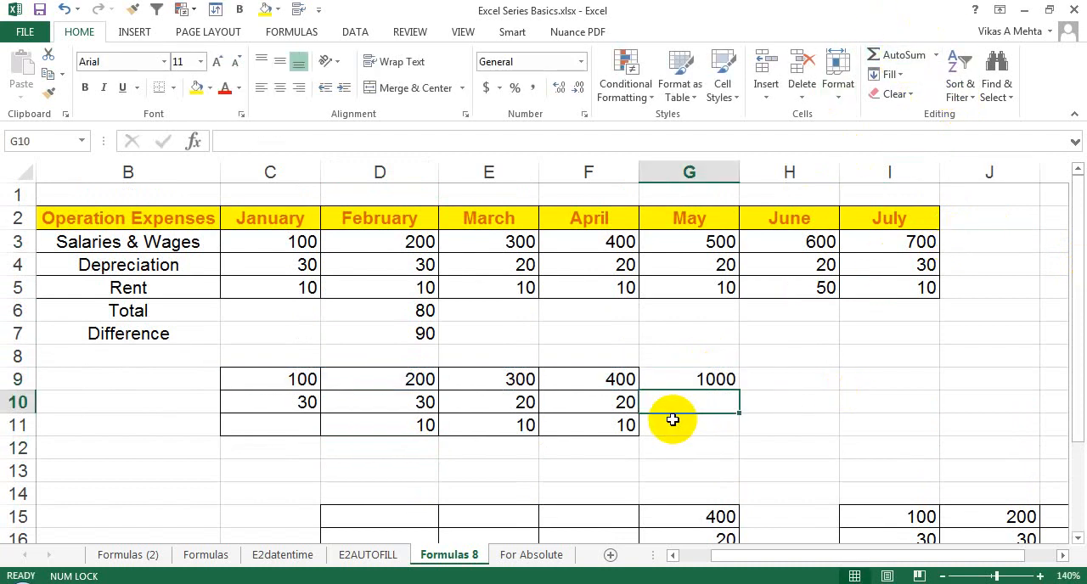
pyautogui.click(701, 379)
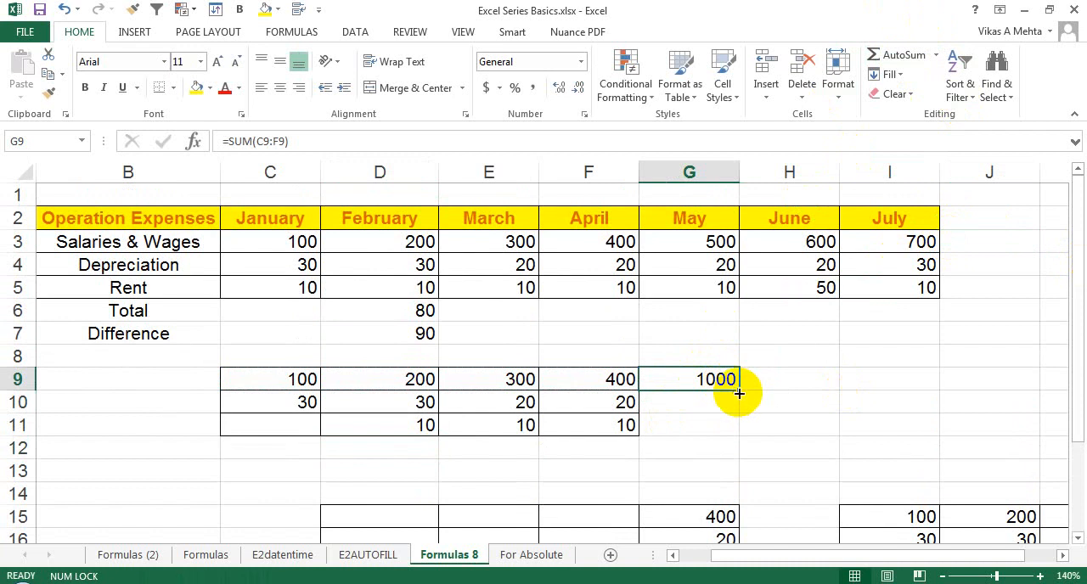
pyautogui.moveTo(738, 393); pyautogui.dragTo(732, 448)
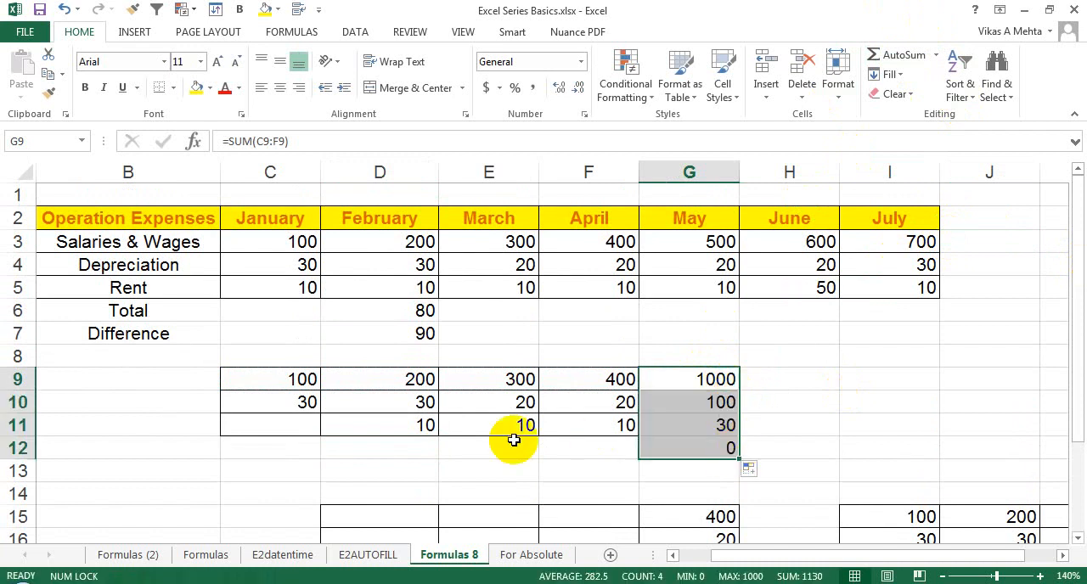
# Total D9:D11 in D12 with AutoSum and fill the formula across to G12.
pyautogui.click(405, 450)
pyautogui.click(905, 56)
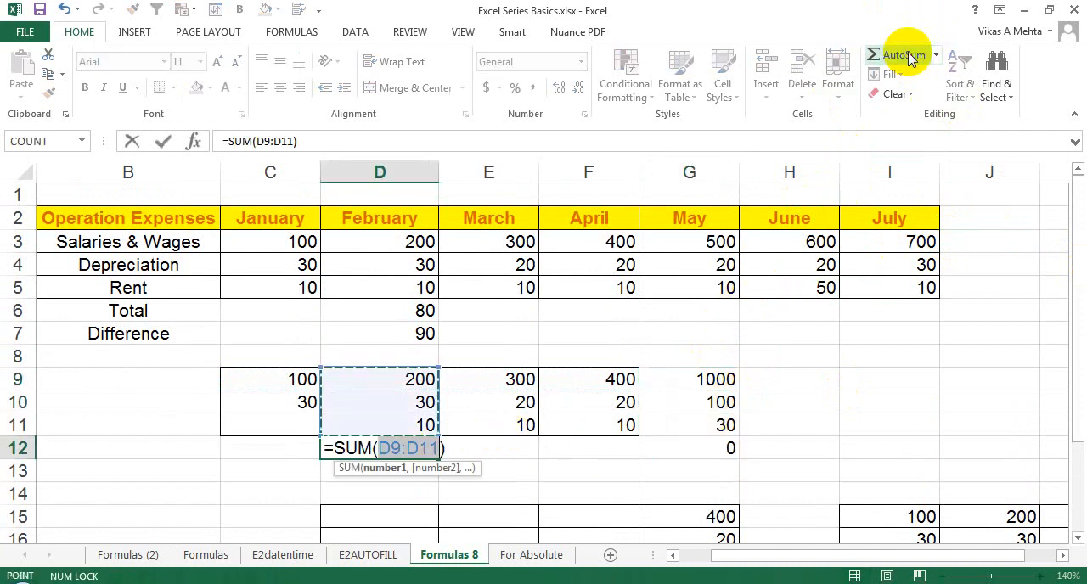
pyautogui.press('Return')
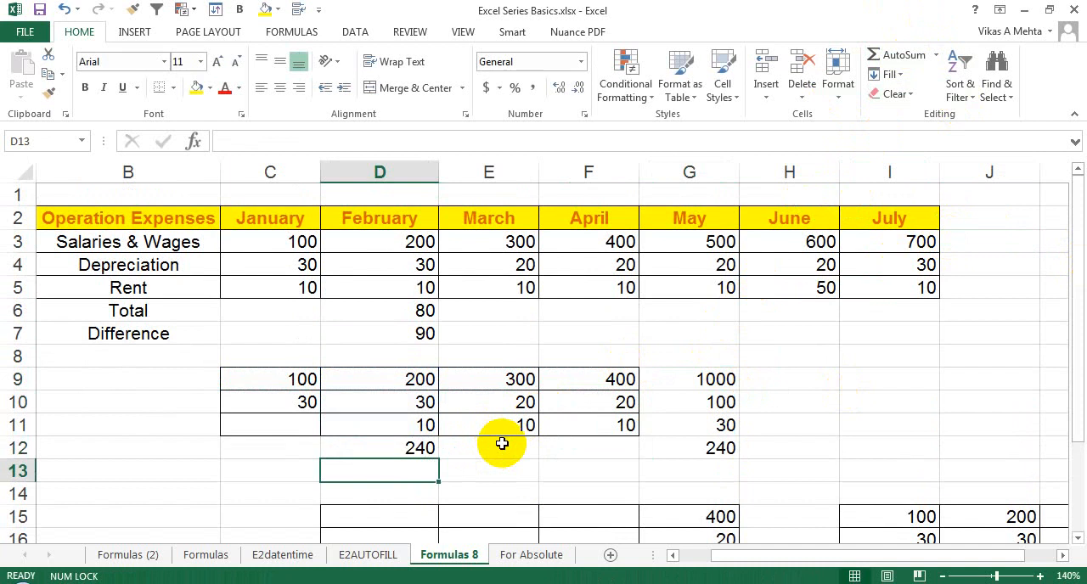
pyautogui.click(427, 452)
pyautogui.moveTo(438, 459); pyautogui.dragTo(699, 448)
pyautogui.click(701, 450)
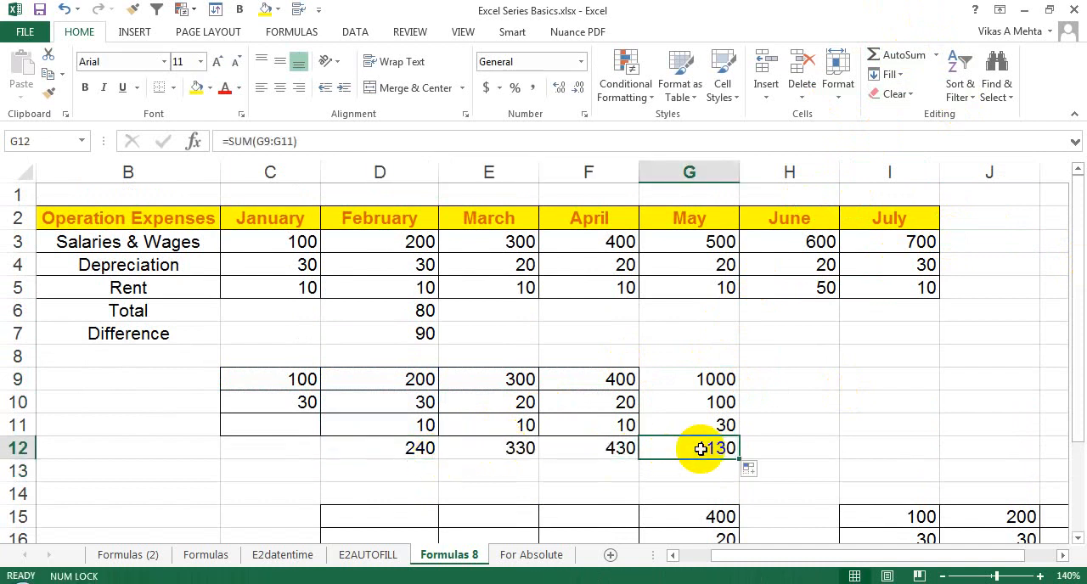
# Clear the row totals in G9:G12 and the column totals in D12:F12.
pyautogui.press('Delete')
pyautogui.moveTo(704, 383); pyautogui.dragTo(711, 438)
pyautogui.press('Delete')
pyautogui.moveTo(413, 444); pyautogui.dragTo(614, 448)
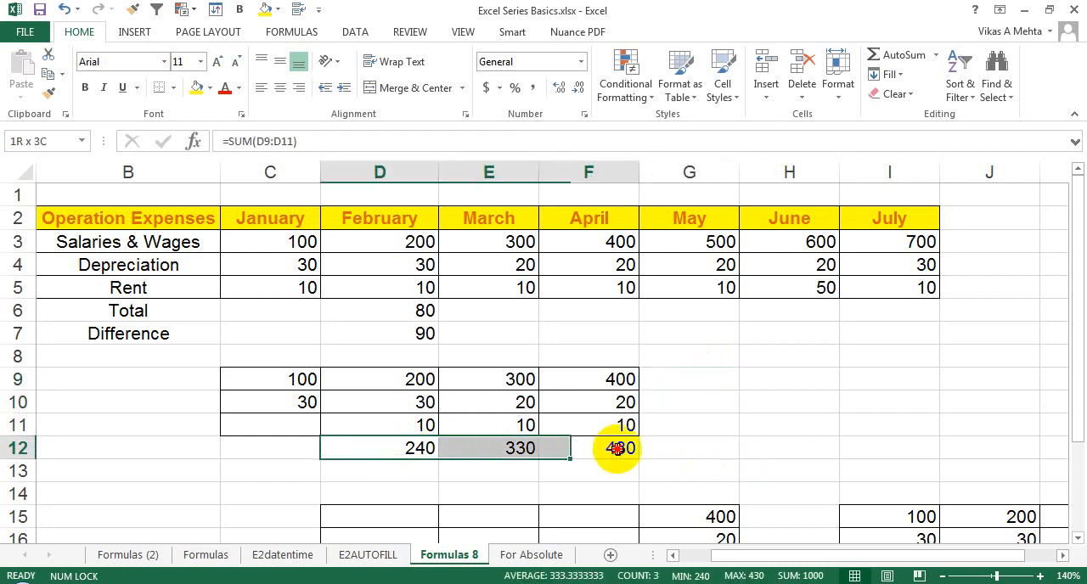
pyautogui.press('Delete')
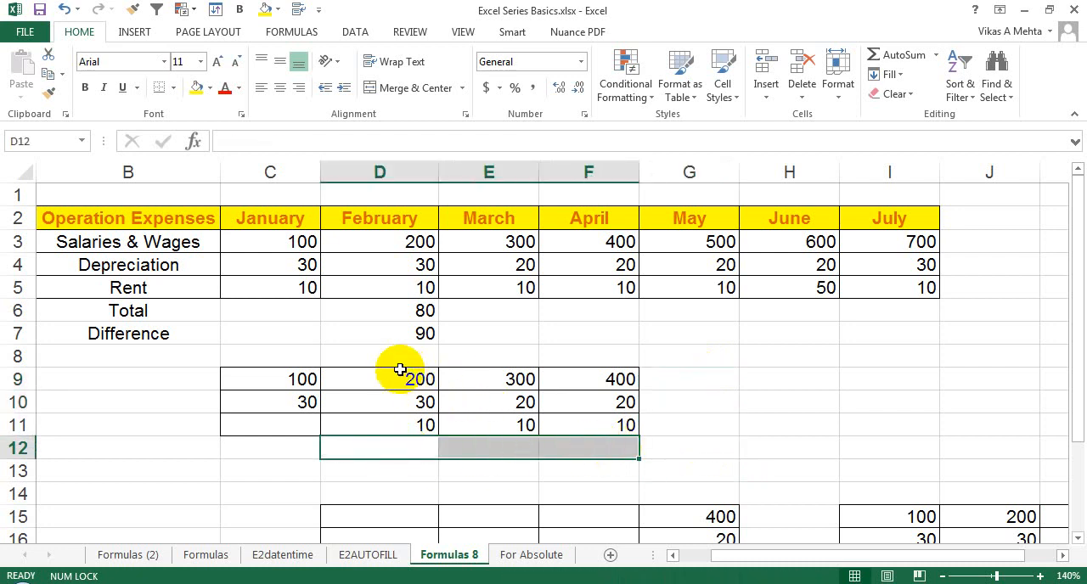
# Total all rows and columns of D9:F11 at once by applying AutoSum to D9:G12, and check the row formulas.
pyautogui.click(431, 381)
pyautogui.moveTo(432, 381); pyautogui.dragTo(664, 439)
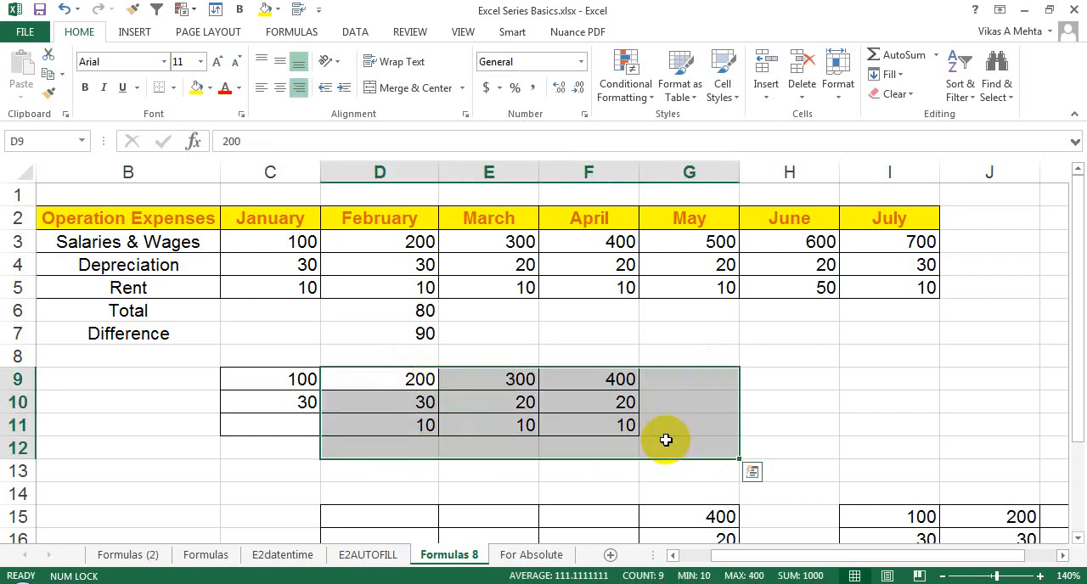
pyautogui.click(898, 56)
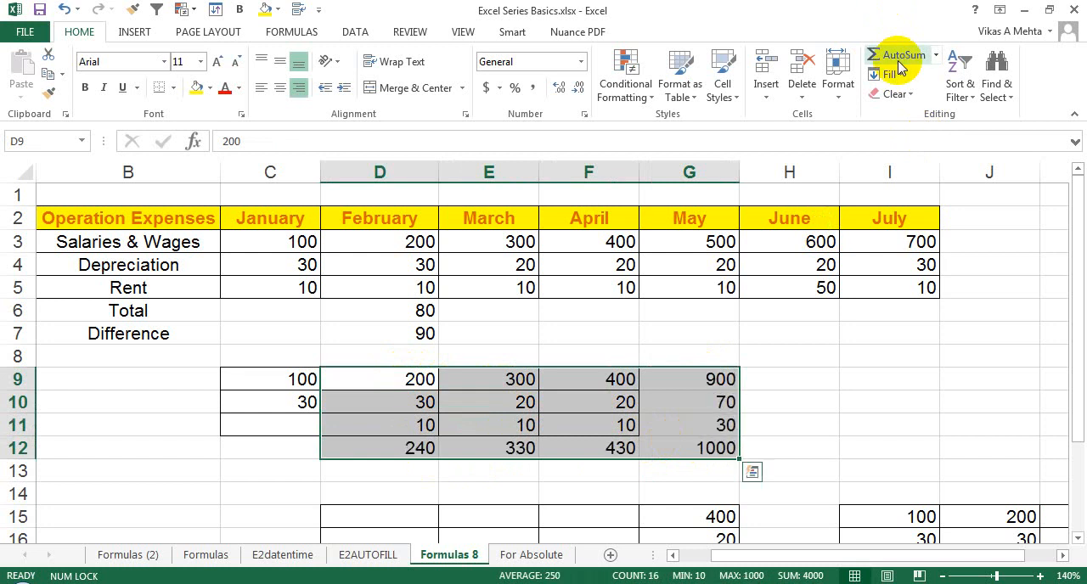
pyautogui.press('Return')
pyautogui.click(697, 382)
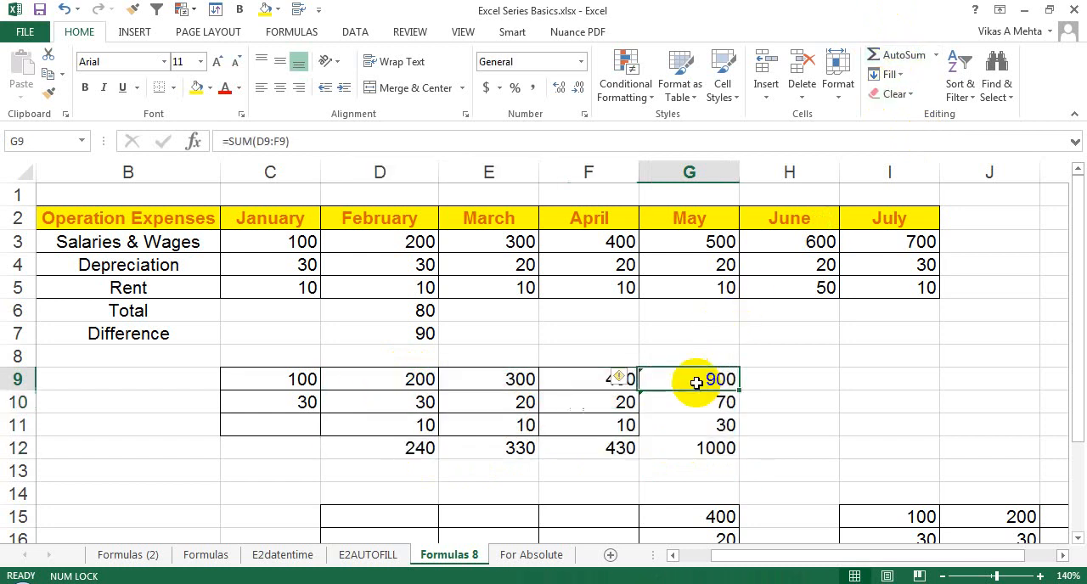
pyautogui.click(685, 415)
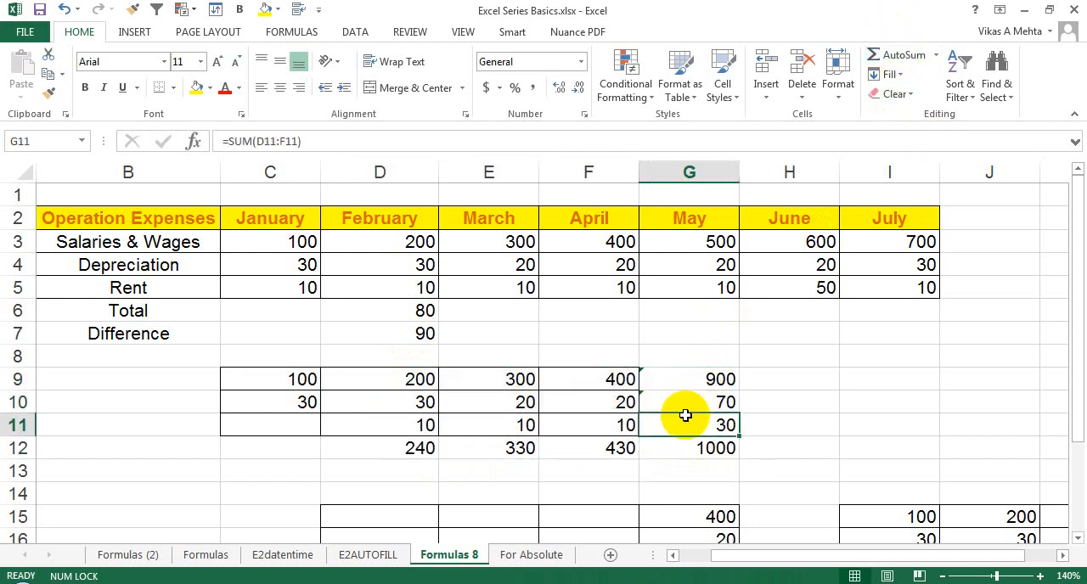
# Total D9:D11 in D8 with AutoSum, replacing the suggested range with the cells below, and clear the result.
pyautogui.click(409, 359)
pyautogui.click(903, 56)
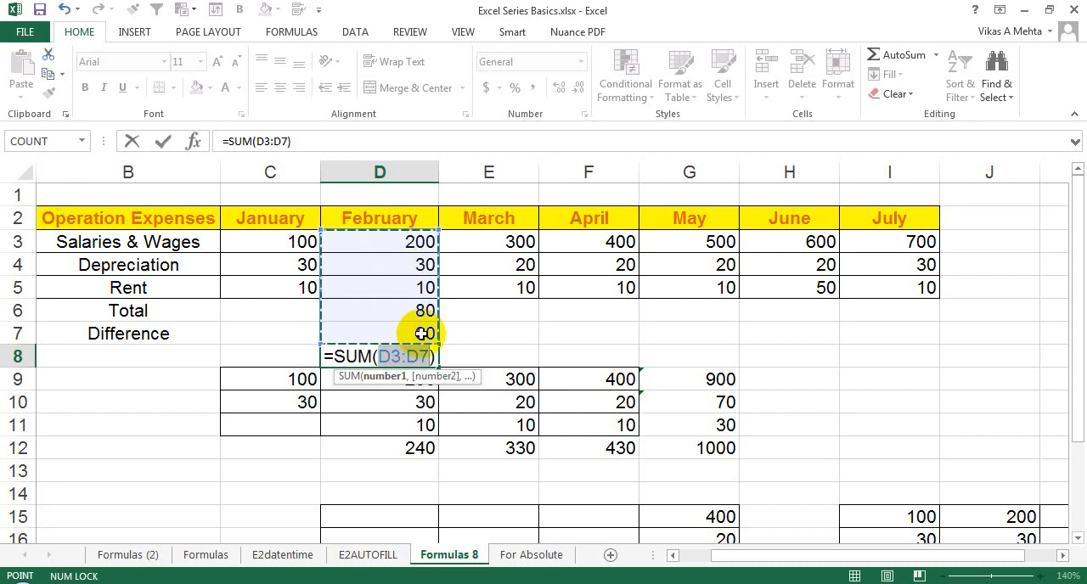
pyautogui.moveTo(396, 387); pyautogui.dragTo(332, 427)
pyautogui.press('Return')
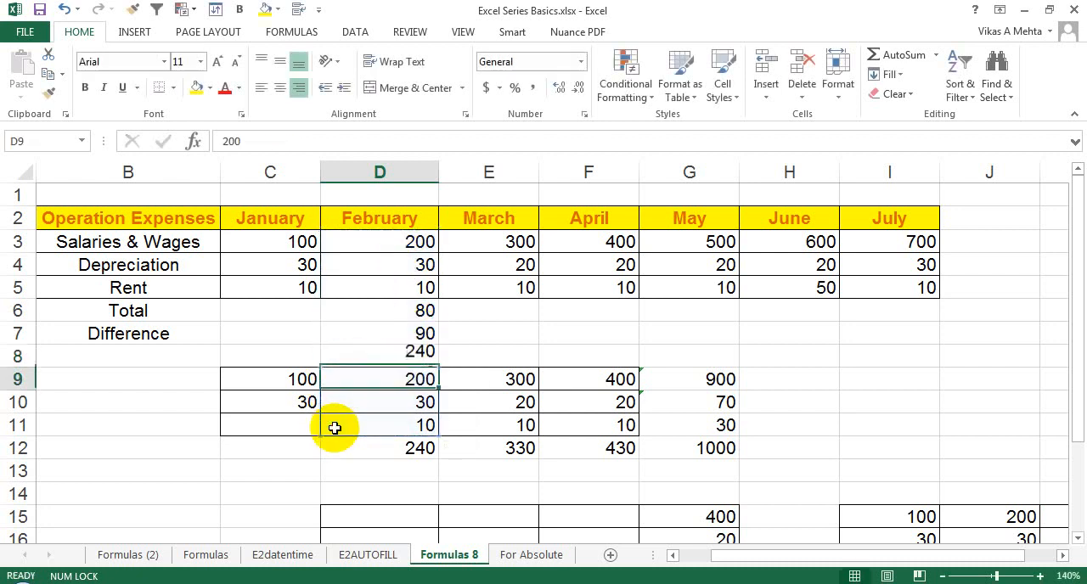
pyautogui.click(418, 354)
pyautogui.press('Delete')
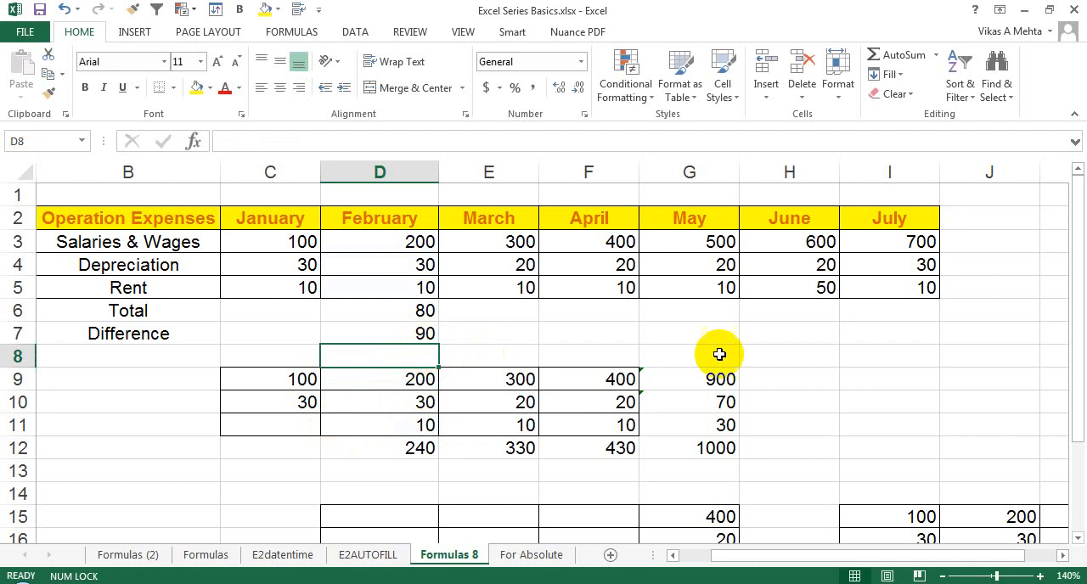
# Review the functions offered with AutoSum and clear the row total in G9.
pyautogui.click(938, 55)
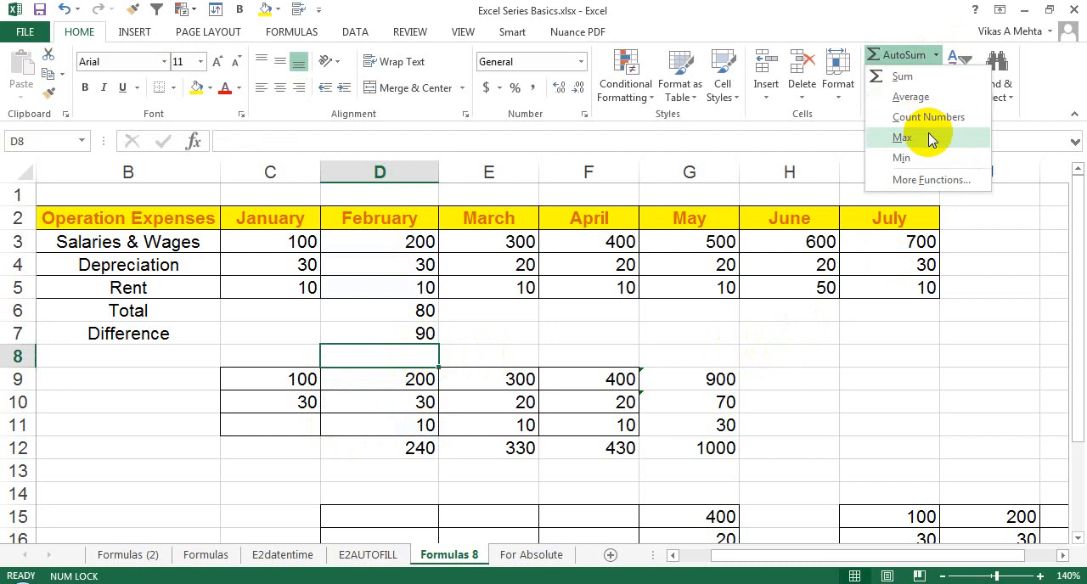
pyautogui.click(707, 382)
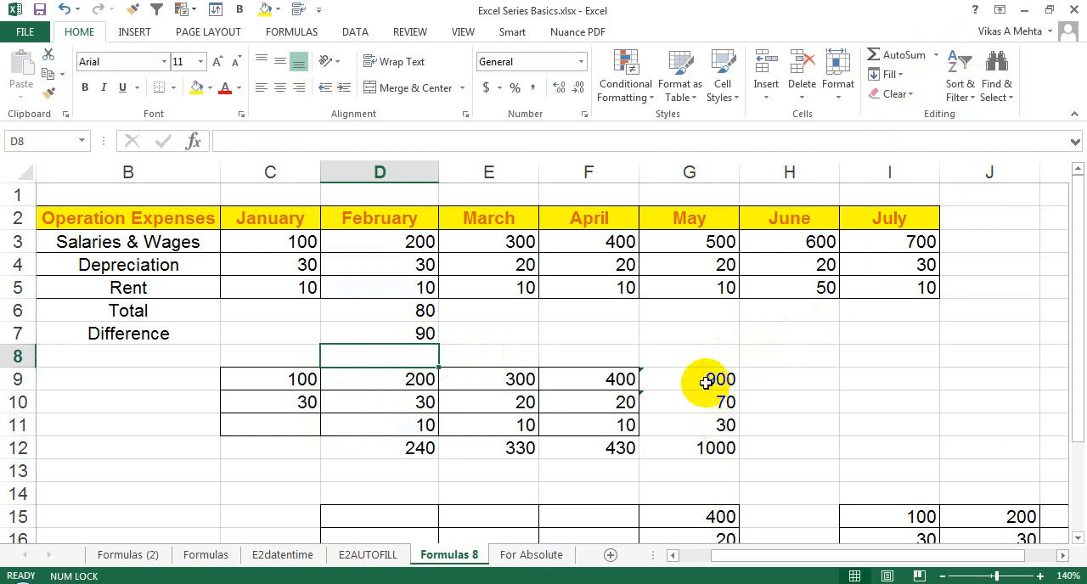
pyautogui.click(706, 382)
pyautogui.press('Delete')
pyautogui.write('=')
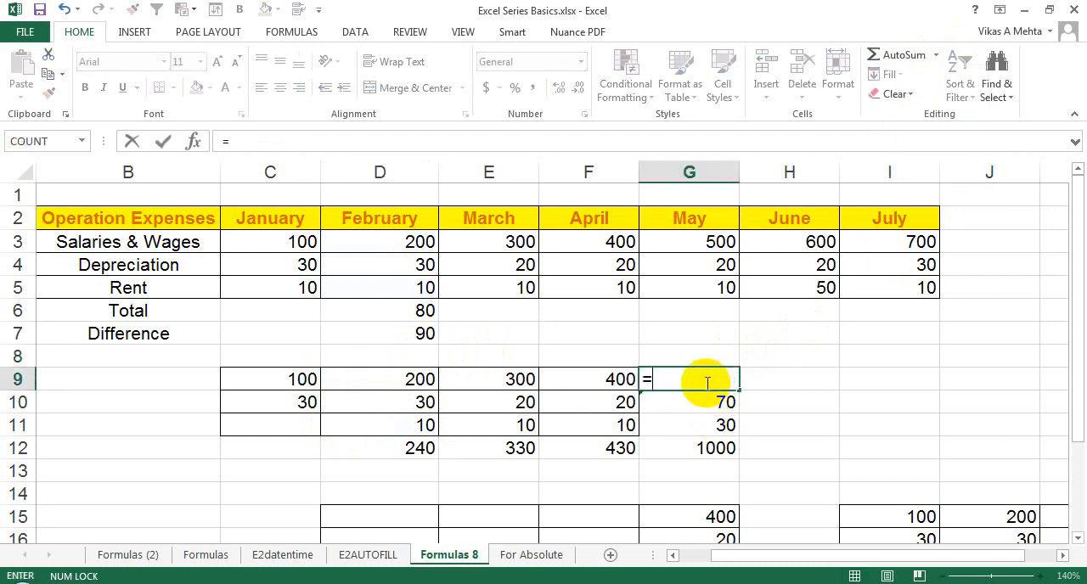
pyautogui.press('Escape')
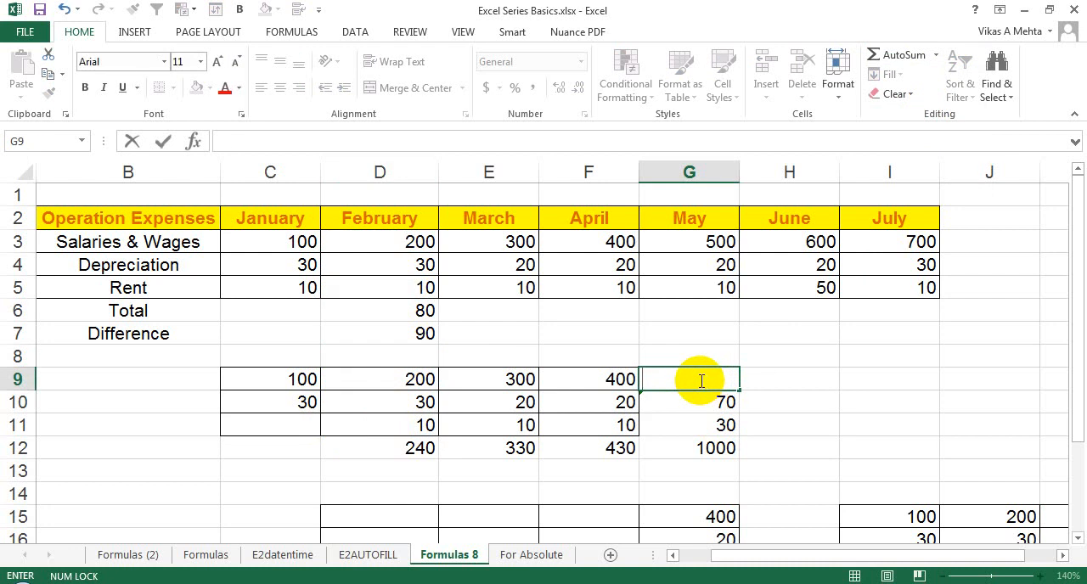
# Find the maximum of C9:F9 in G9 with AutoSum's Max function, check the formula and clear it.
pyautogui.click(934, 54)
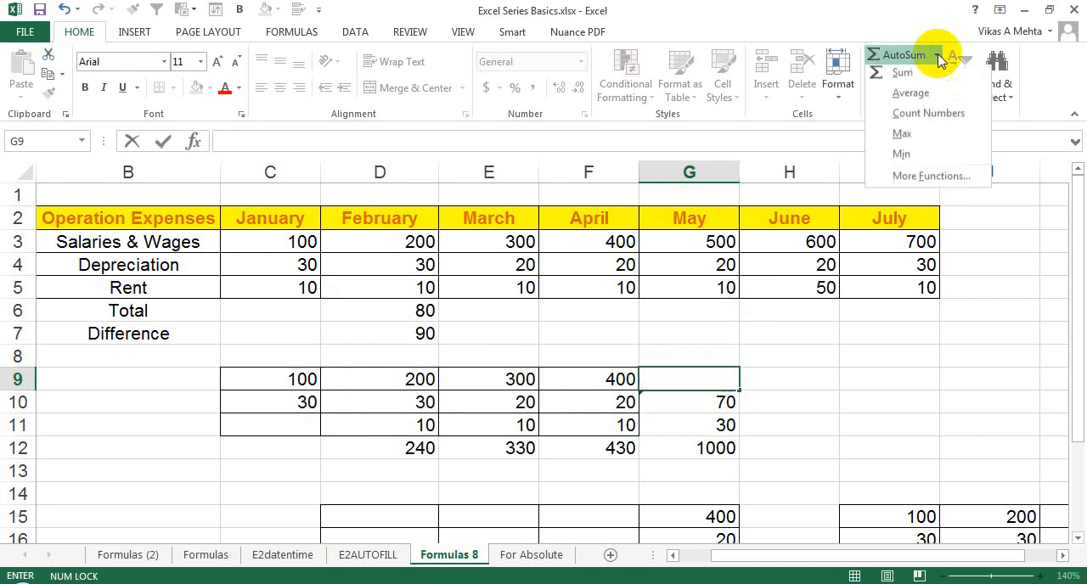
pyautogui.click(920, 119)
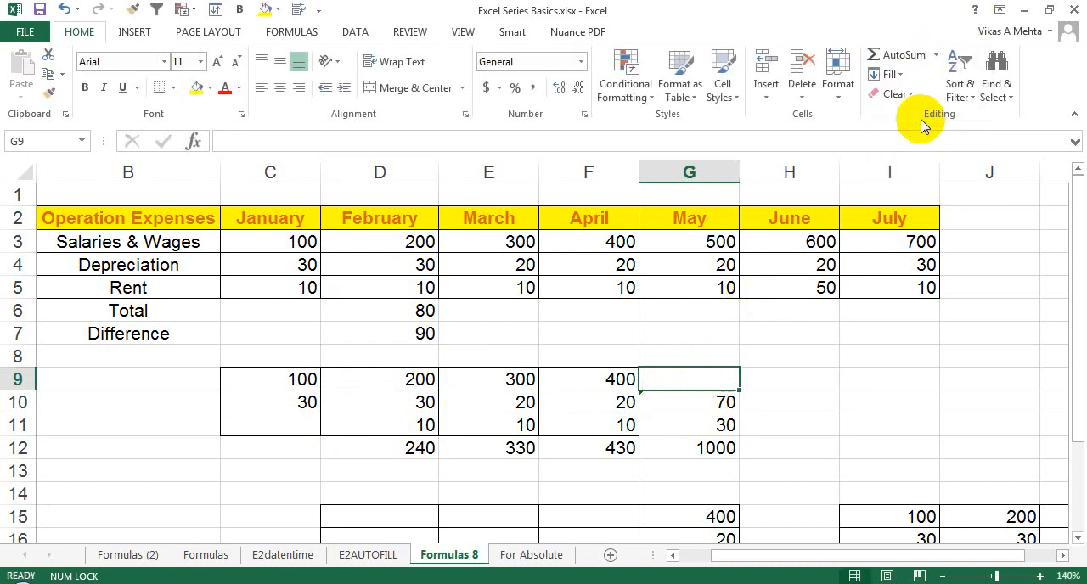
pyautogui.click(935, 54)
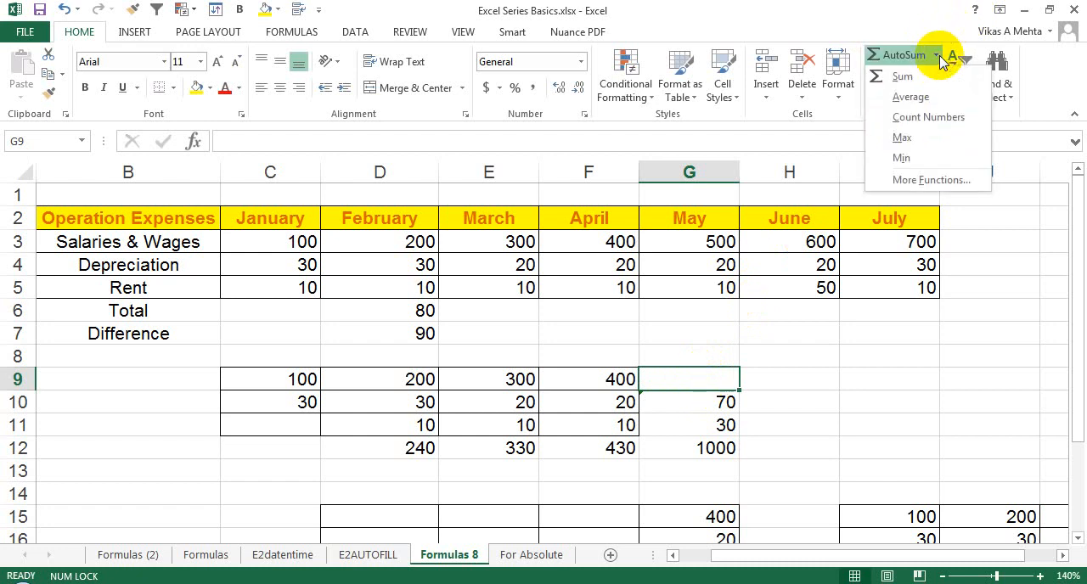
pyautogui.click(925, 140)
pyautogui.press('Return')
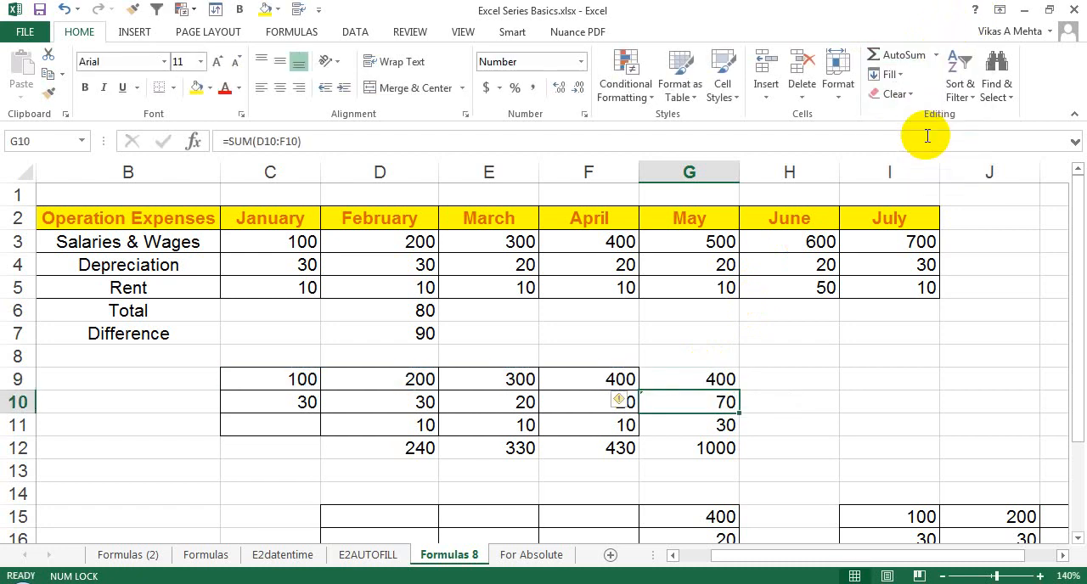
pyautogui.click(693, 373)
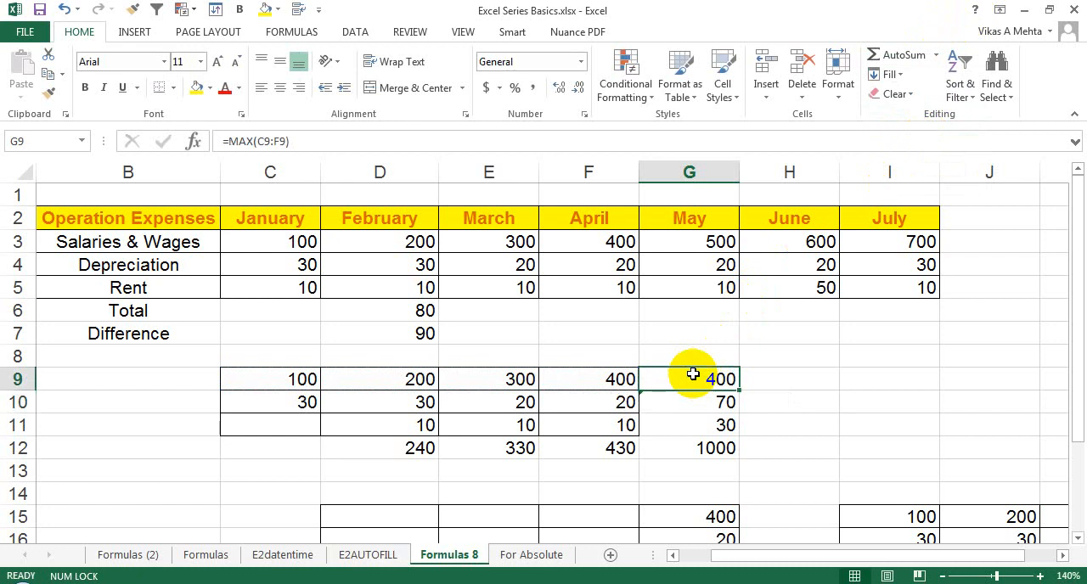
pyautogui.press('Delete')
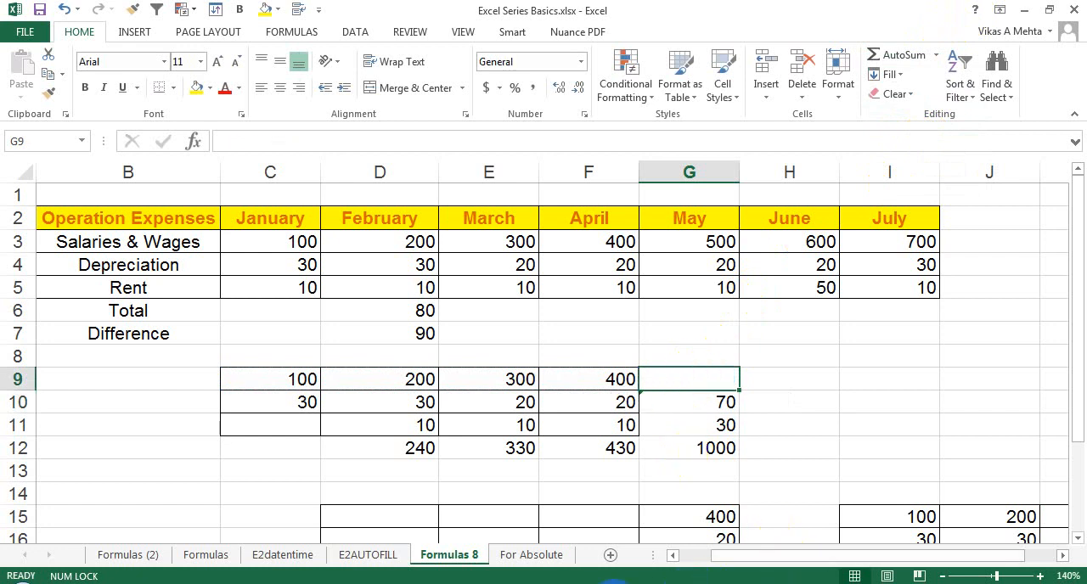
# Switch to the For Absolute sheet, select H5 beside Lowest, and review the functions offered with AutoSum.
pyautogui.click(524, 556)
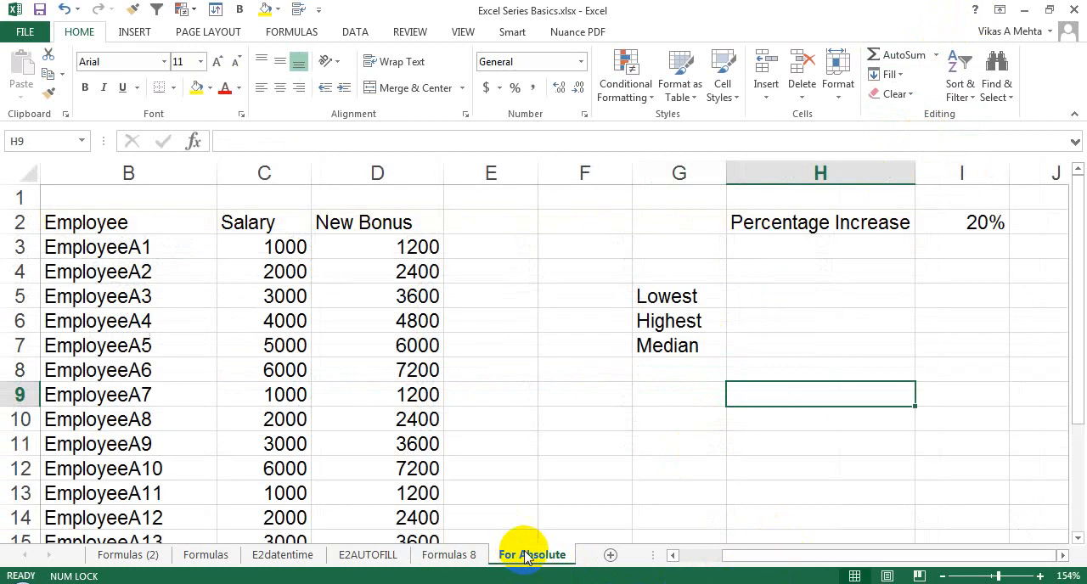
pyautogui.click(789, 295)
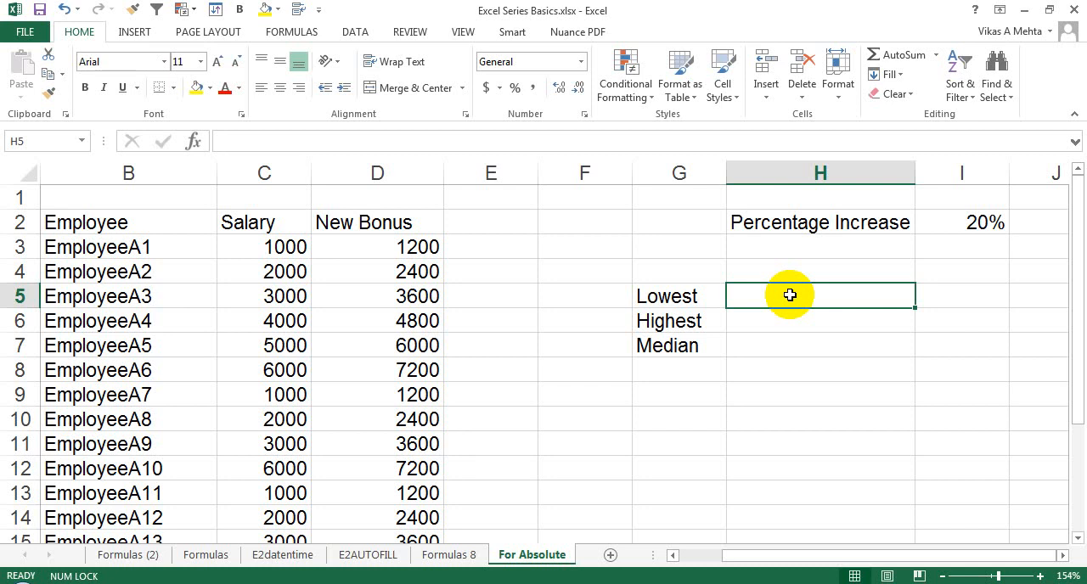
pyautogui.click(934, 54)
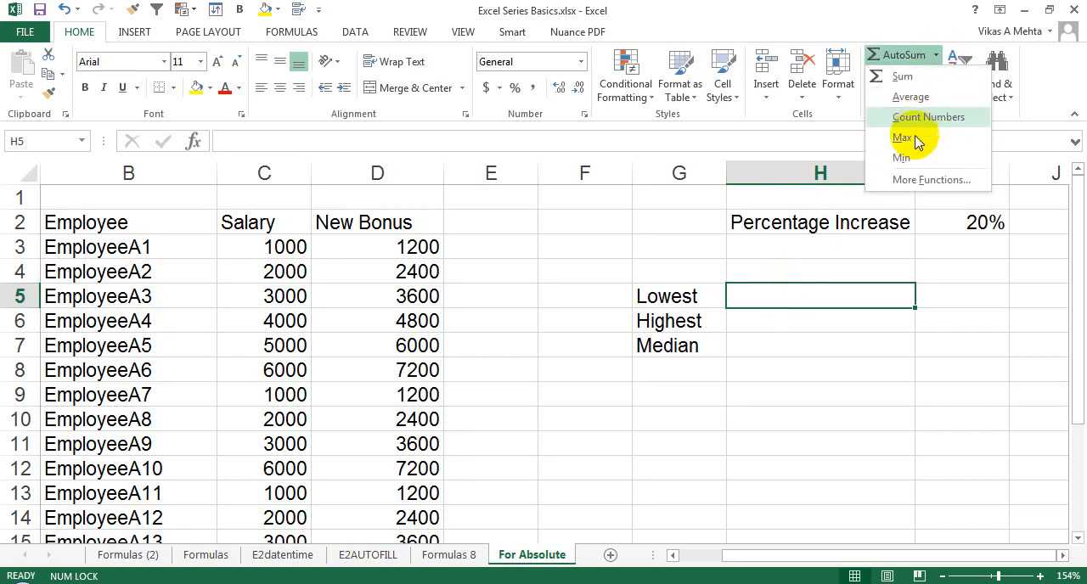
pyautogui.click(751, 289)
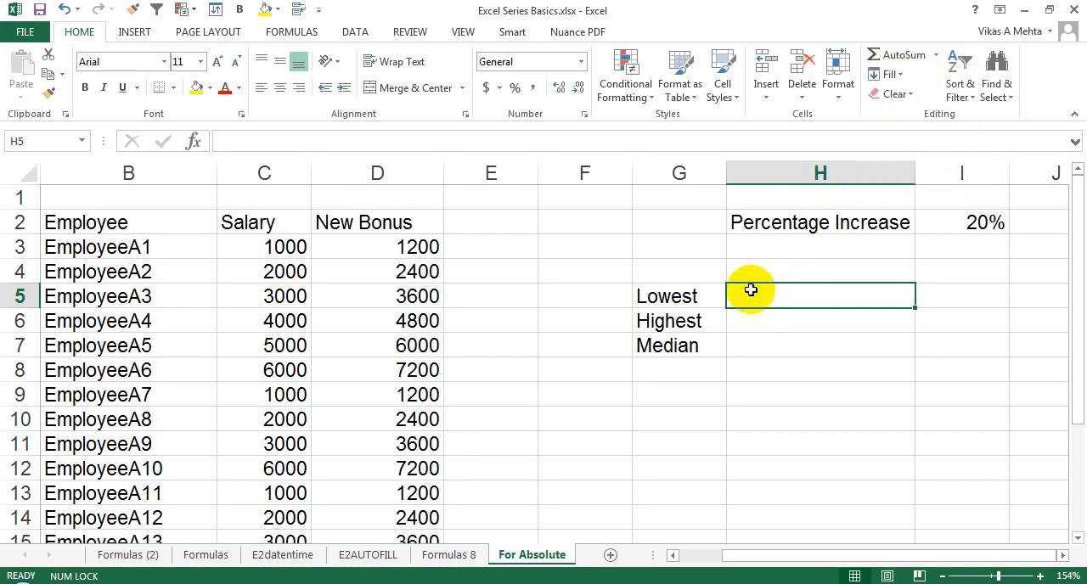
# Start a formula in H5 and browse the suggested functions beginning with M, MIN and A, leaving only the equals sign.
pyautogui.write('=')
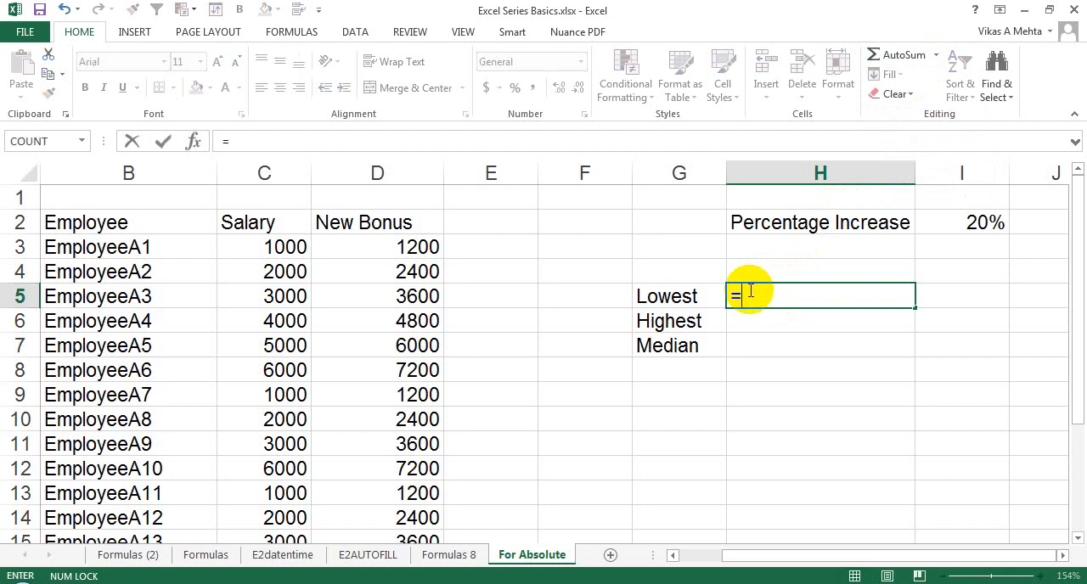
pyautogui.write('M')
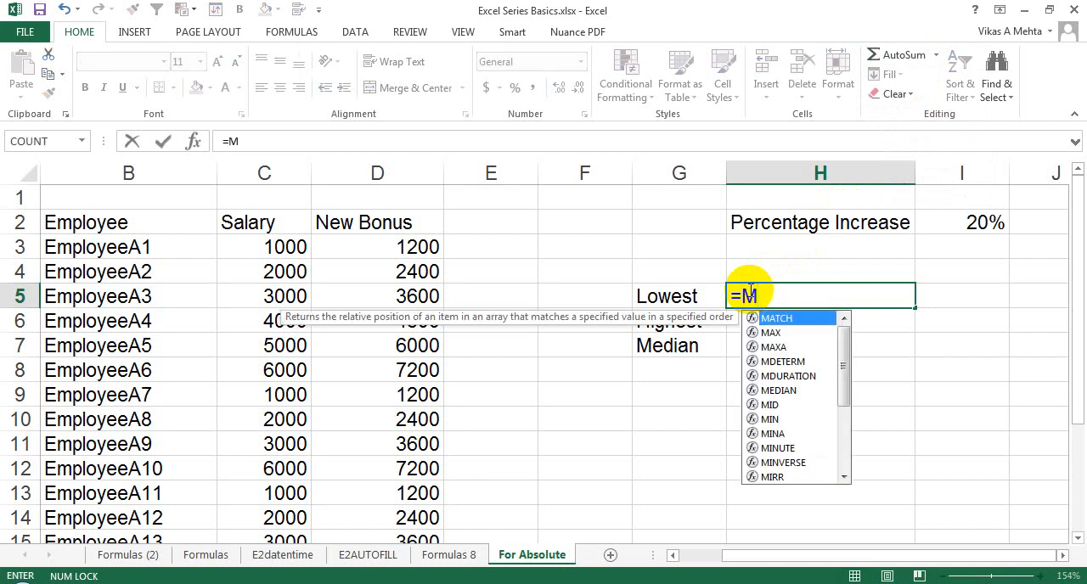
pyautogui.write('IN')
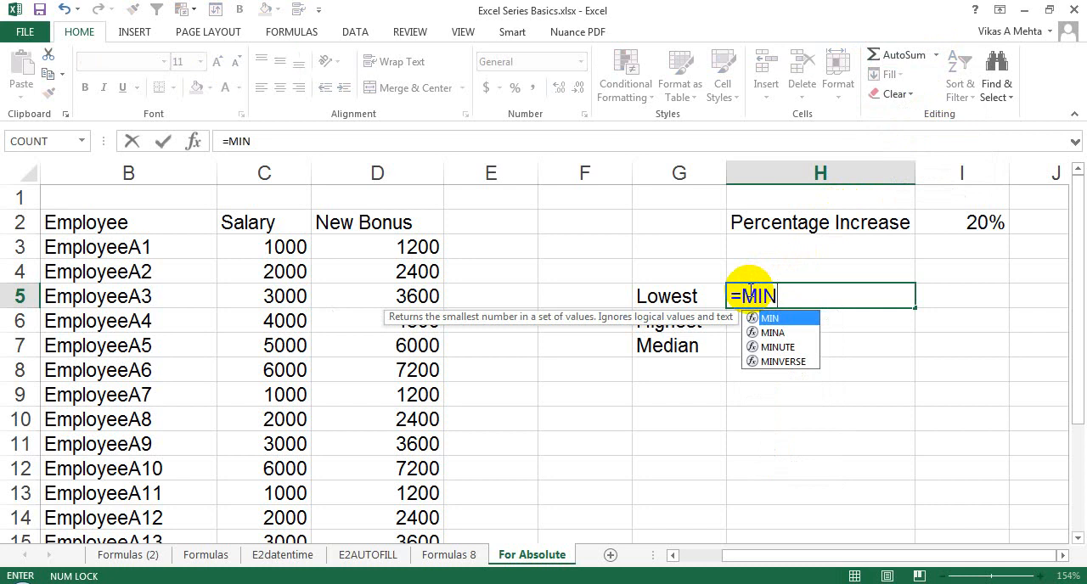
pyautogui.press('BackSpace')
pyautogui.press('BackSpace')
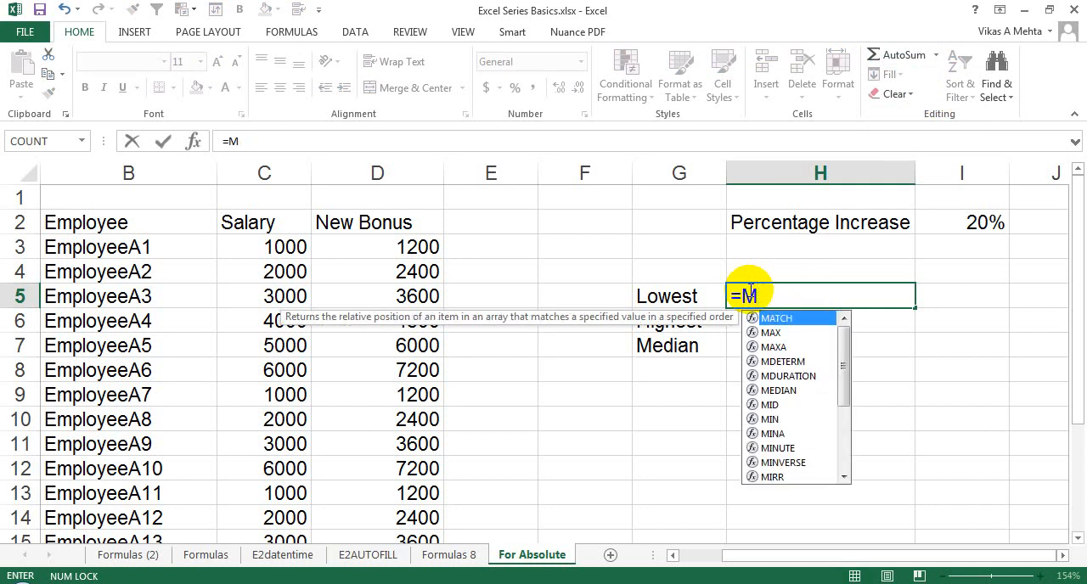
pyautogui.press('Down')
pyautogui.press('Down')
pyautogui.press('Down')
pyautogui.press('Down')
pyautogui.press('Down')
pyautogui.press('Down')
pyautogui.press('Down')
pyautogui.press('Down')
pyautogui.press('Down')
pyautogui.press('Down')
pyautogui.press('Down')
pyautogui.press('Down')
pyautogui.press('Down')
pyautogui.press('Down')
pyautogui.press('Down')
pyautogui.press('Down')
pyautogui.press('Down')
pyautogui.press('Down')
pyautogui.press('Down')
pyautogui.press('Down')
pyautogui.press('BackSpace')
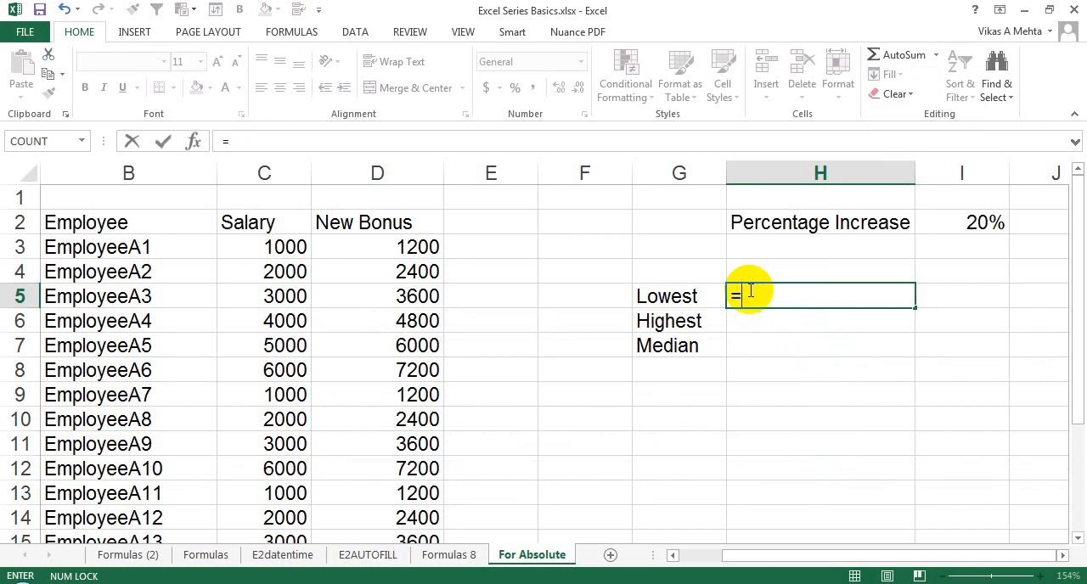
pyautogui.write('A')
pyautogui.press('Down')
pyautogui.press('Down')
pyautogui.press('Down')
pyautogui.press('Down')
pyautogui.press('Down')
pyautogui.press('Down')
pyautogui.press('Down')
pyautogui.press('Down')
pyautogui.press('Down')
pyautogui.press('Down')
pyautogui.press('Down')
pyautogui.press('Down')
pyautogui.press('Down')
pyautogui.press('Down')
pyautogui.press('Down')
pyautogui.press('Down')
pyautogui.press('Down')
pyautogui.press('Down')
pyautogui.press('Down')
pyautogui.press('Down')
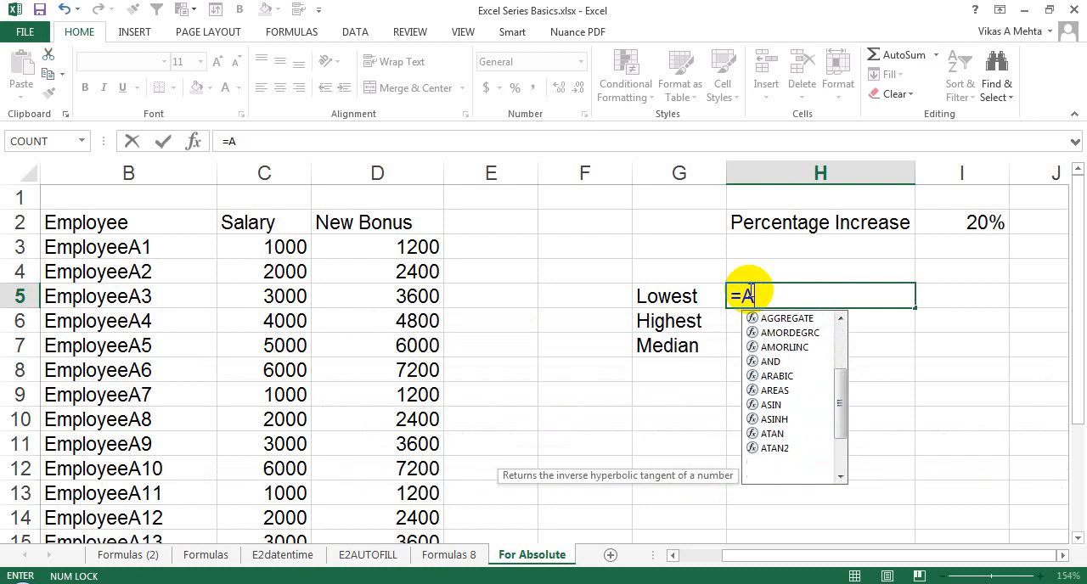
pyautogui.press('BackSpace')
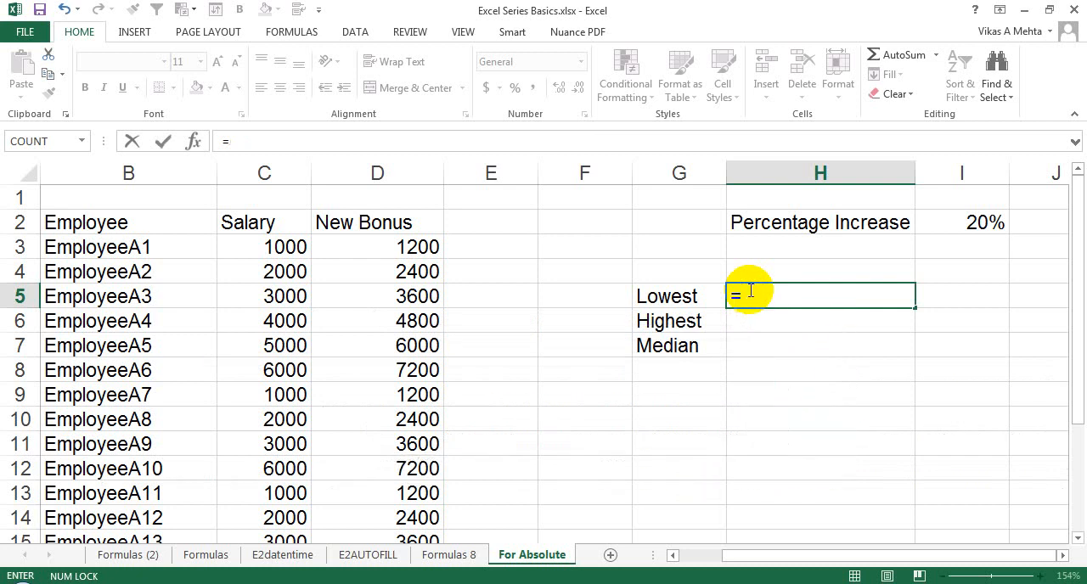
# Browse the function library's categories, including Text and Lookup & Reference, and return to the H5 formula.
pyautogui.click(298, 37)
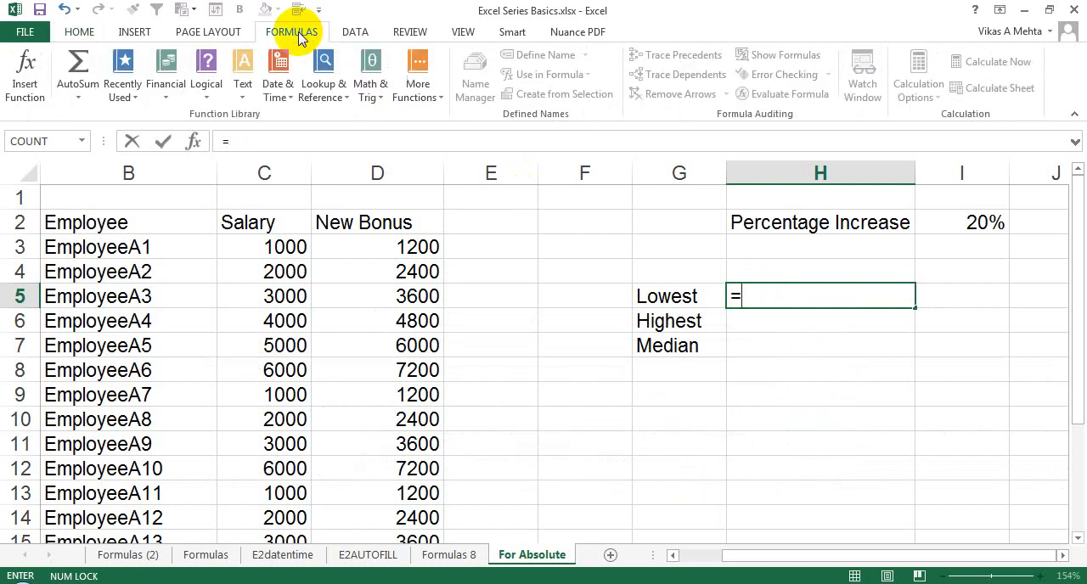
pyautogui.click(220, 96)
pyautogui.moveTo(252, 103)
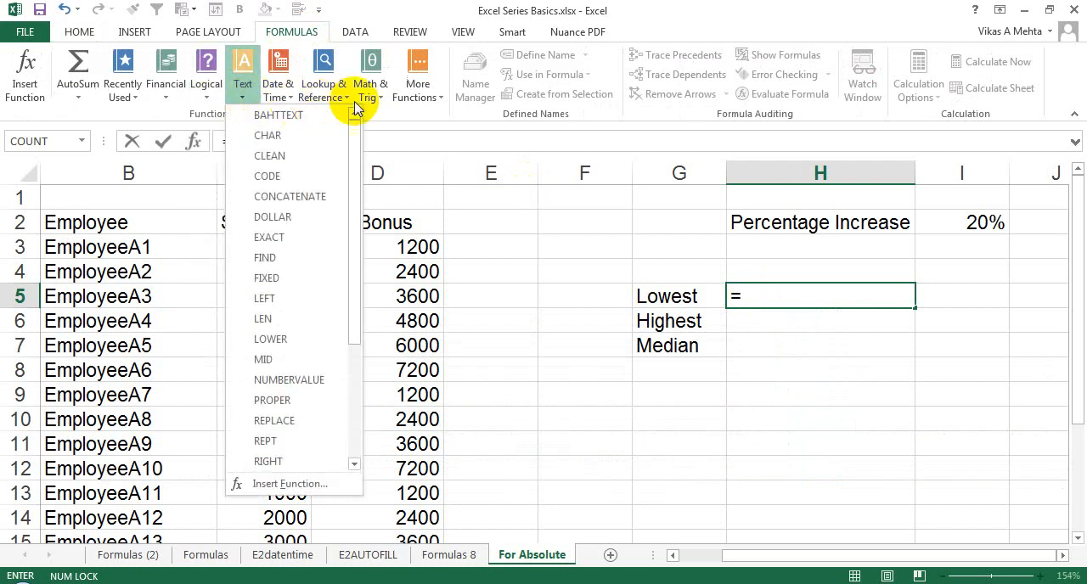
pyautogui.click(369, 89)
pyautogui.moveTo(338, 99)
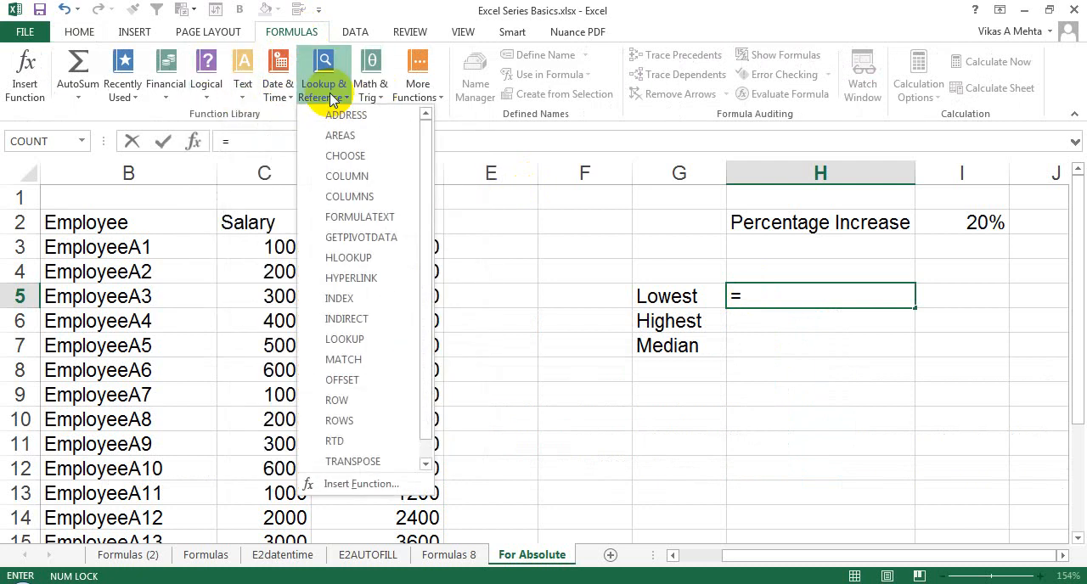
pyautogui.click(780, 297)
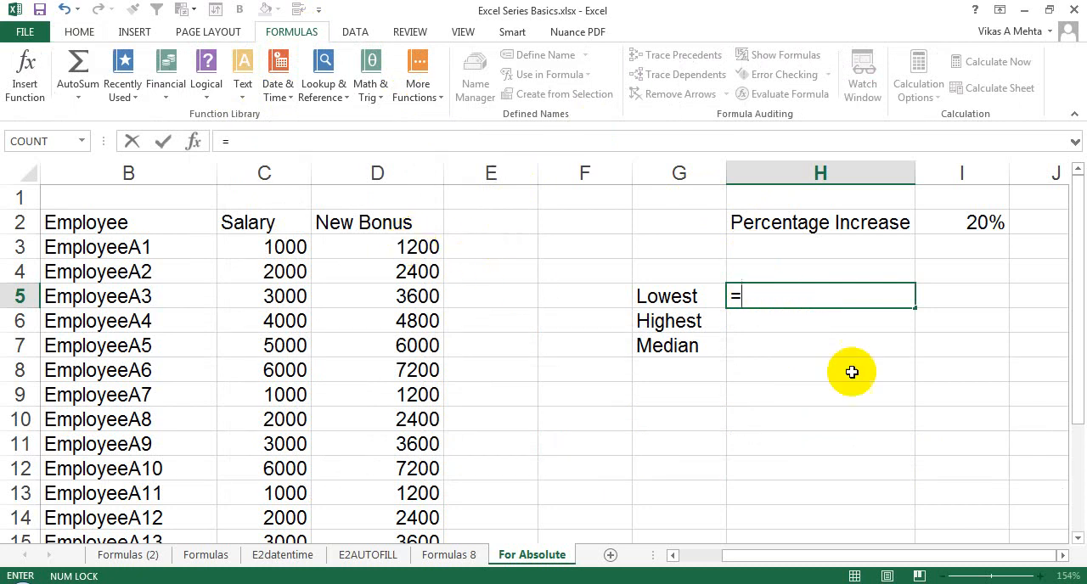
# Find the lowest New Bonus in H5 with =MIN(D:D) and compare the result with D3.
pyautogui.click(770, 294)
pyautogui.write('MIN(')
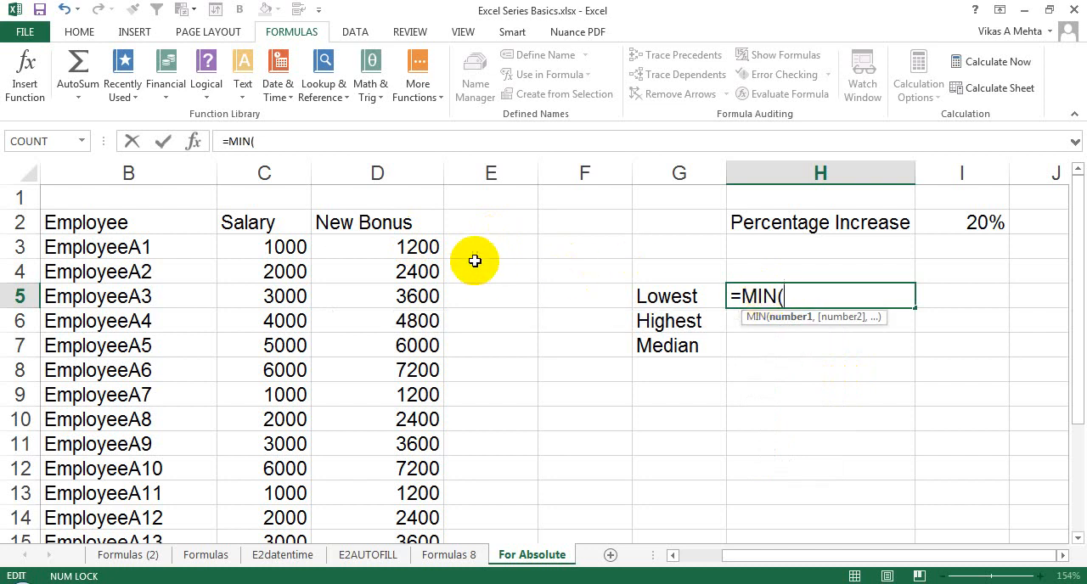
pyautogui.click(411, 172)
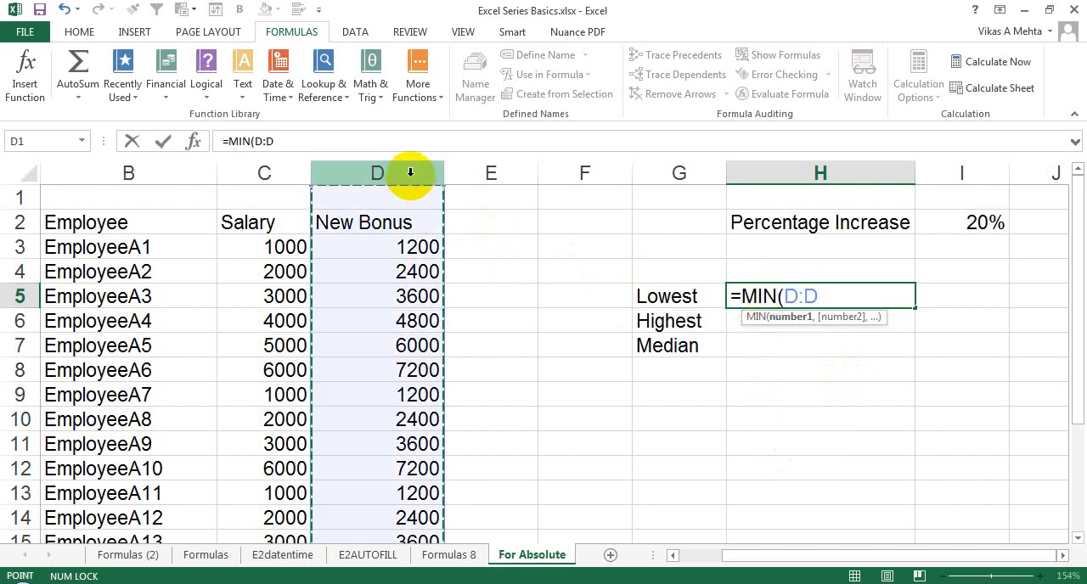
pyautogui.write(')')
pyautogui.press('Return')
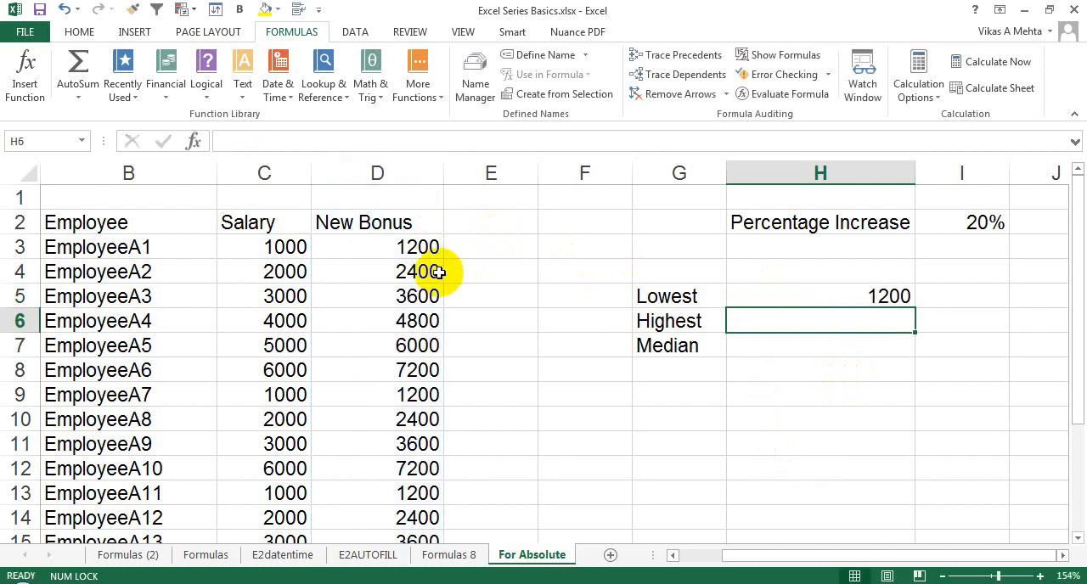
pyautogui.click(409, 250)
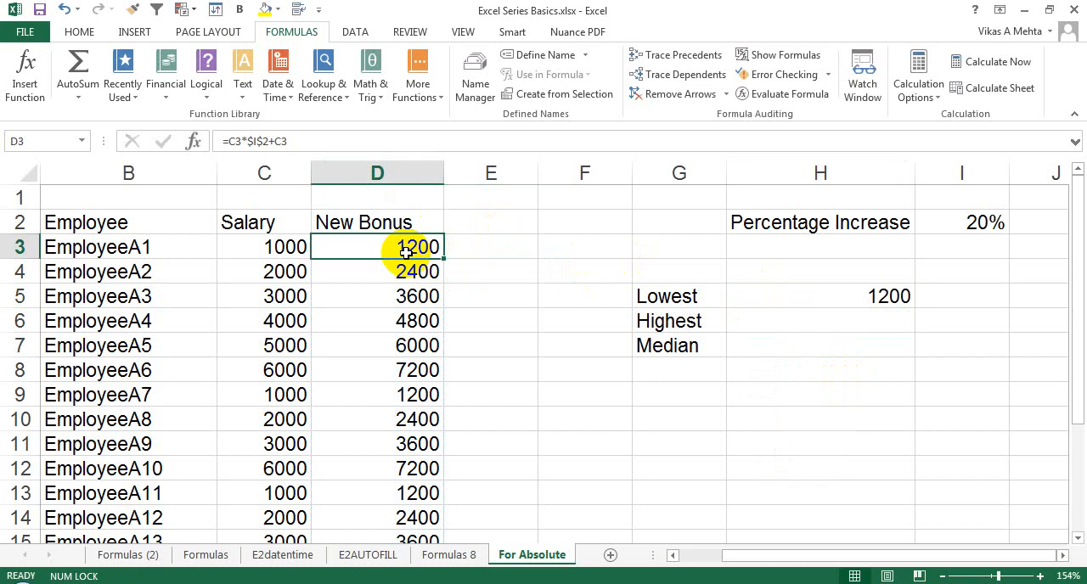
pyautogui.click(843, 298)
# Find the highest New Bonus in H6 with =MAX(D:D).
pyautogui.click(834, 325)
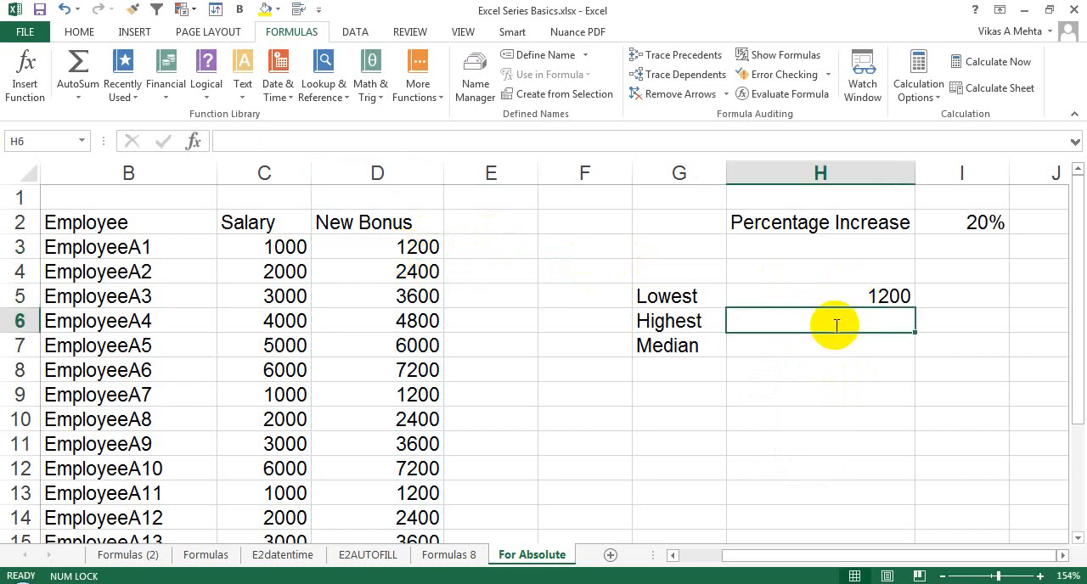
pyautogui.write('=MAX')
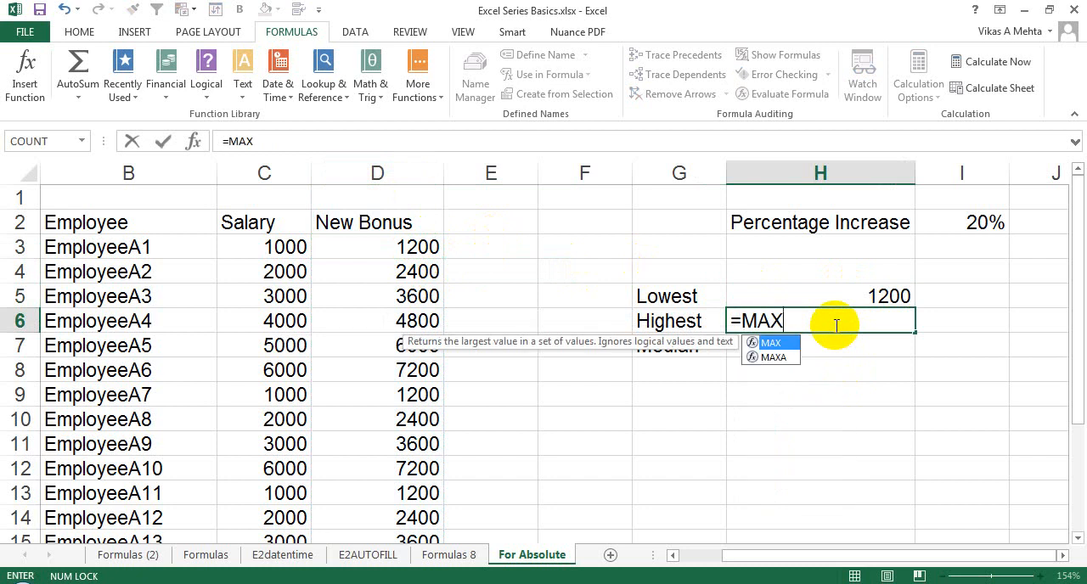
pyautogui.write('(')
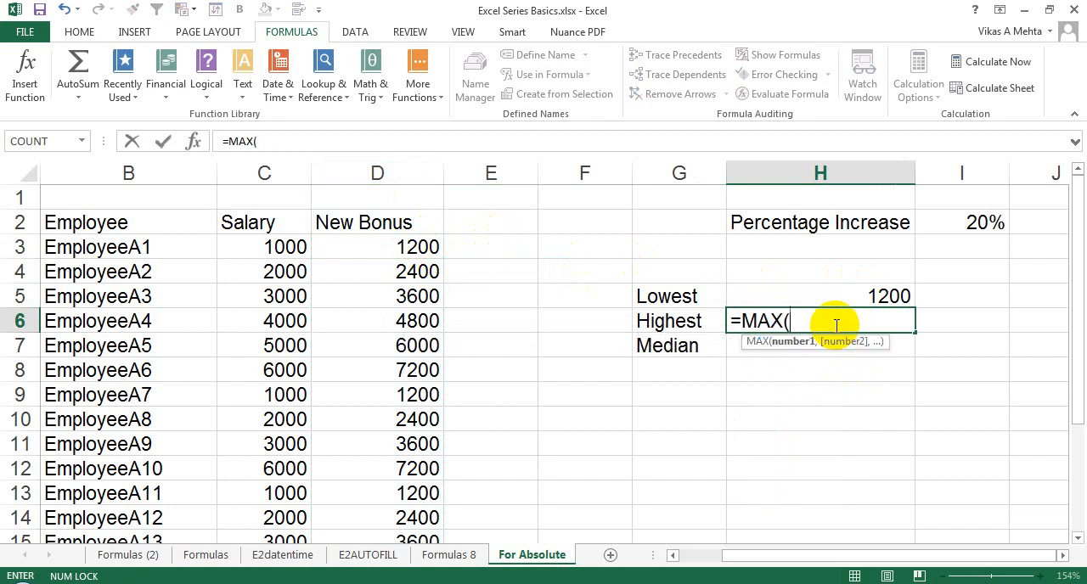
pyautogui.click(419, 172)
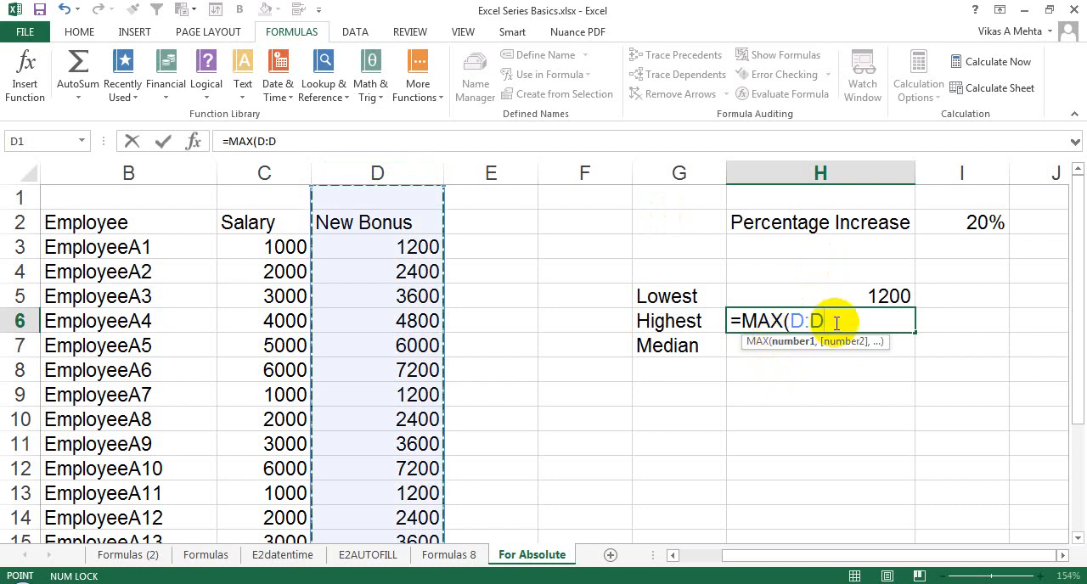
pyautogui.write(')')
pyautogui.press('Return')
# Find the larger of the typed numbers 10 and 20 in I6 with MAX, and reopen the cell.
pyautogui.click(962, 317)
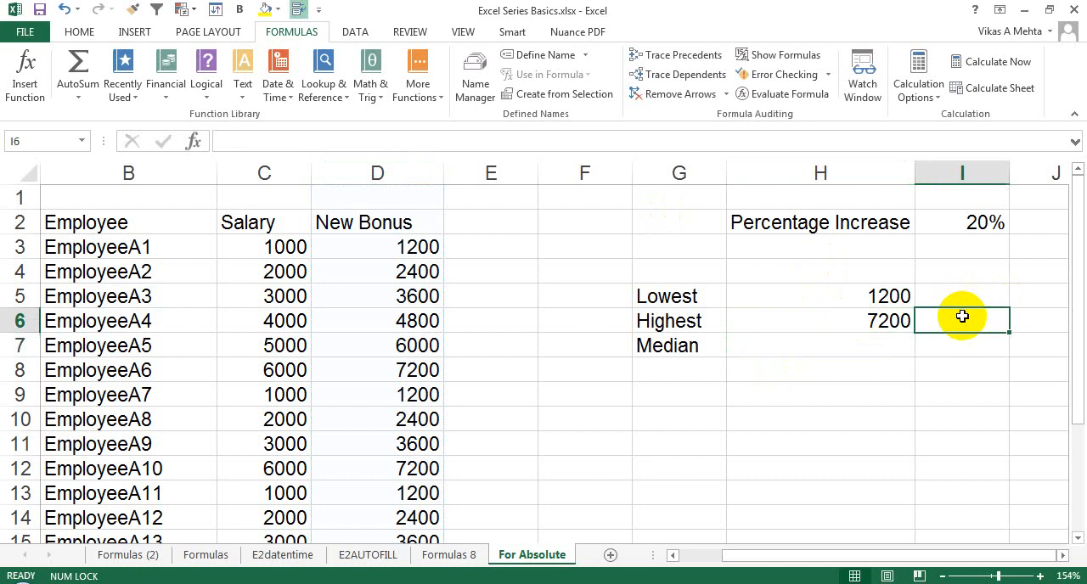
pyautogui.write('=MAC')
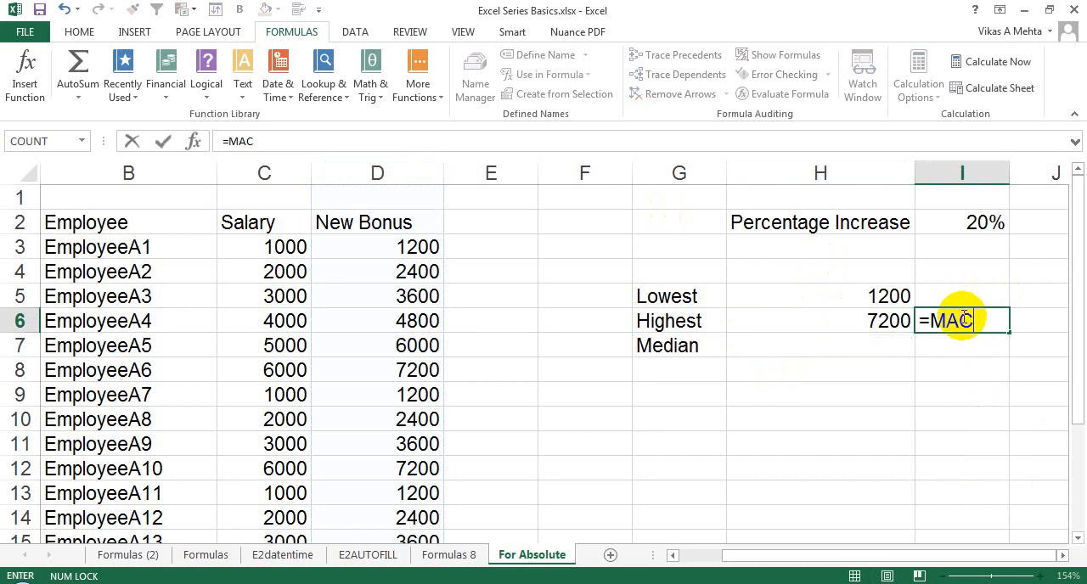
pyautogui.press('BackSpace')
pyautogui.write('X(')
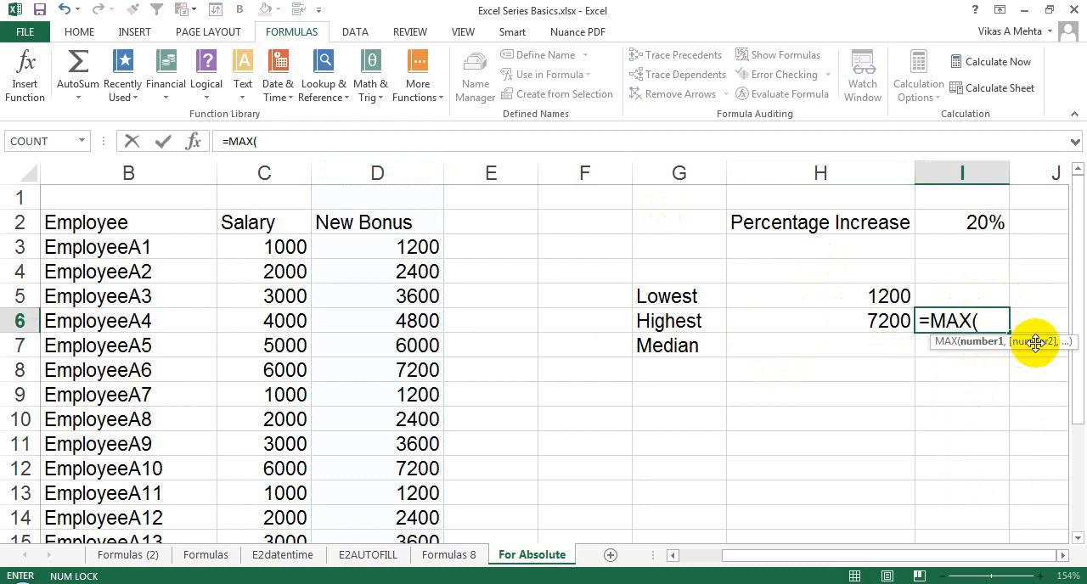
pyautogui.write('10')
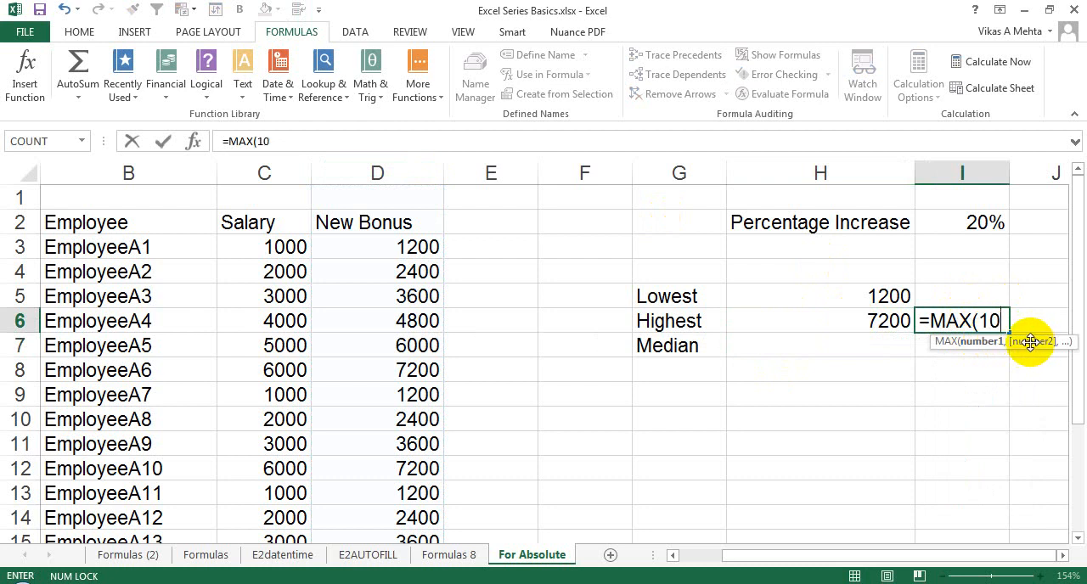
pyautogui.write(',20')
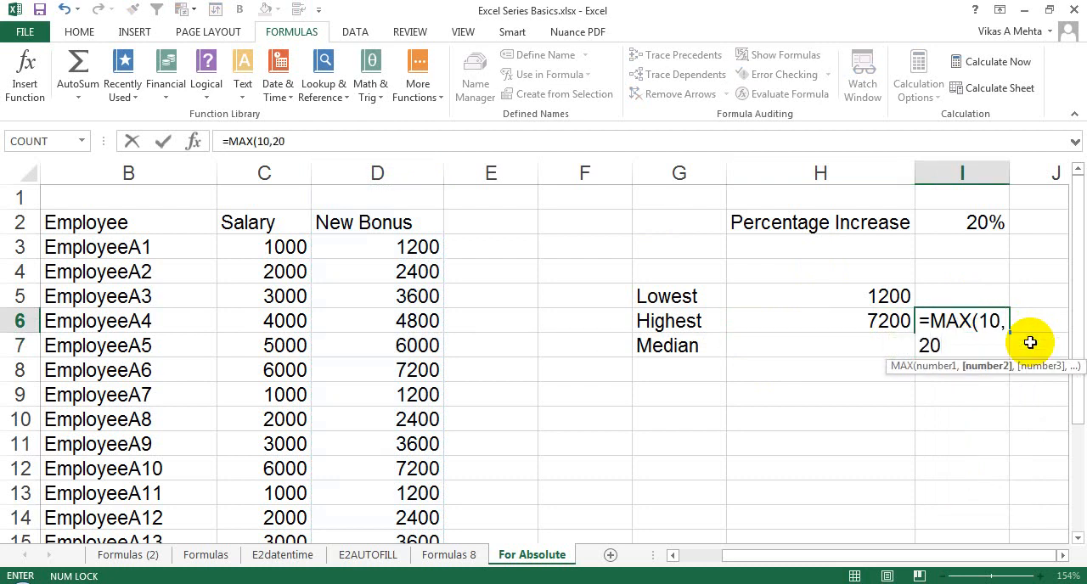
pyautogui.press('Return')
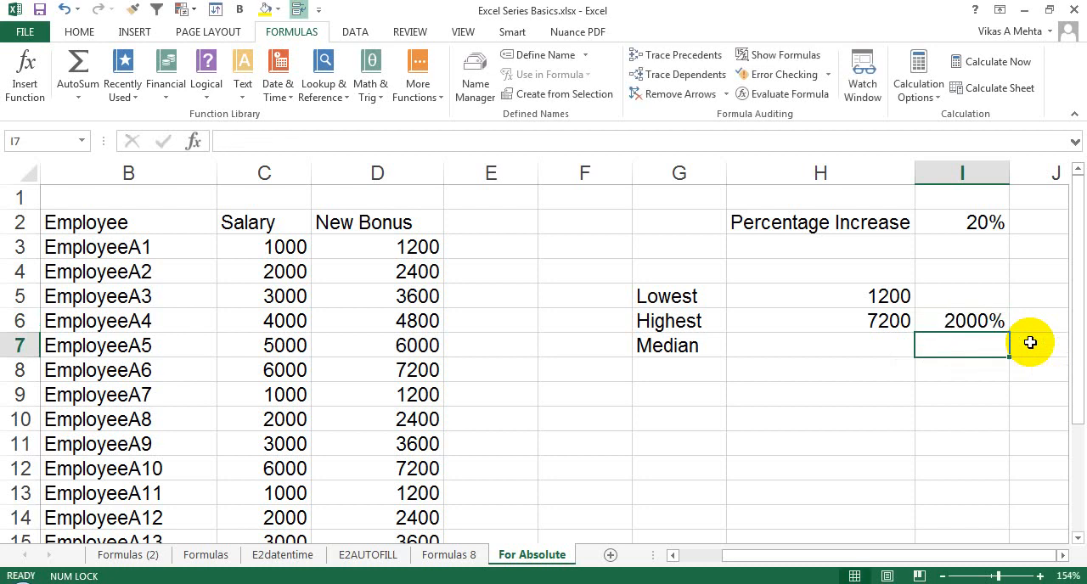
pyautogui.doubleClick(973, 321)
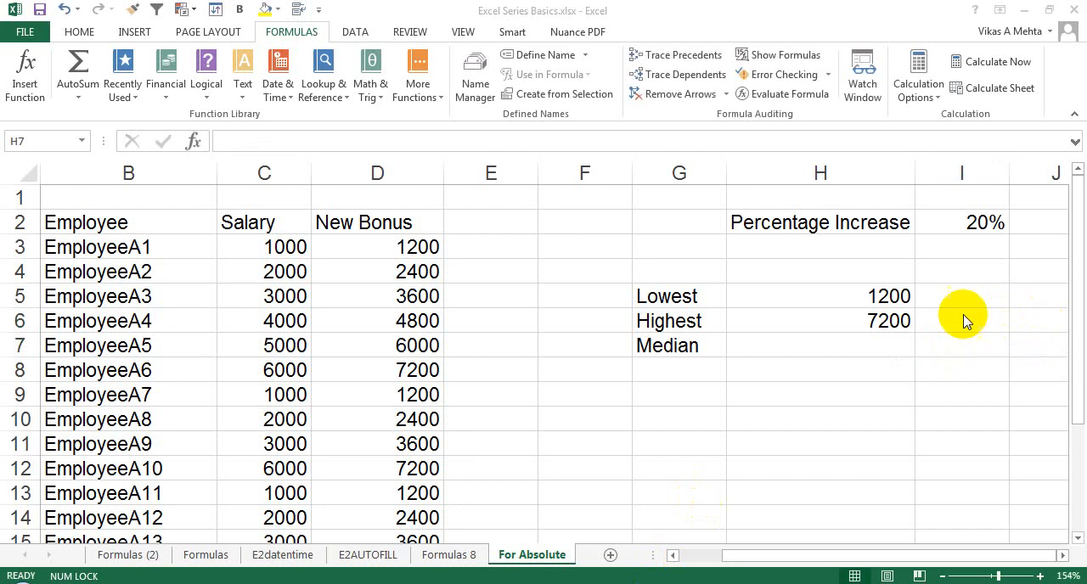
# Enter =MAX(10,20) in the emptied cell I6 and open its formula for inspection.
pyautogui.click(941, 315)
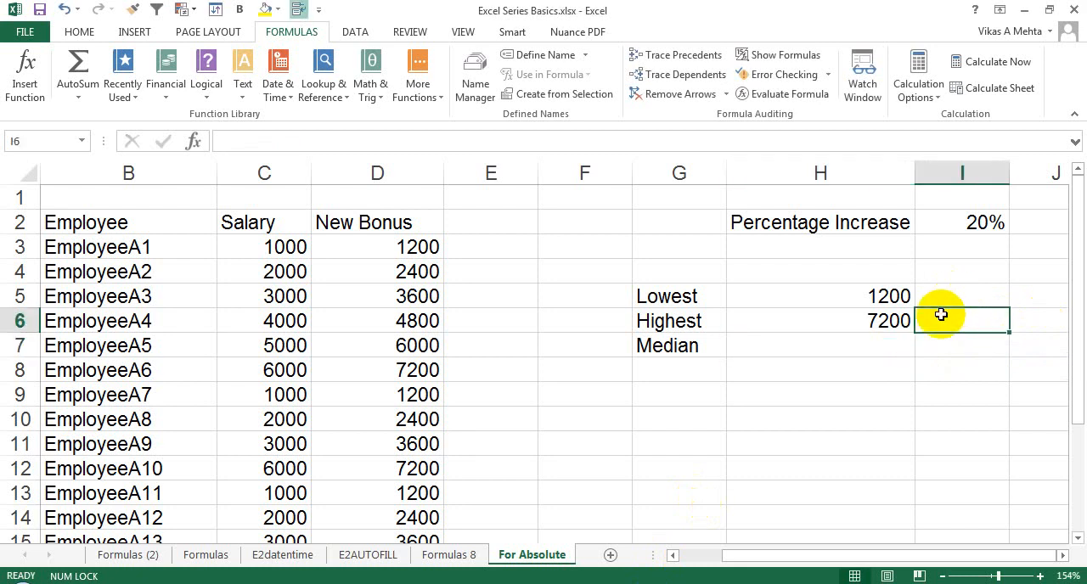
pyautogui.write('=MAX')
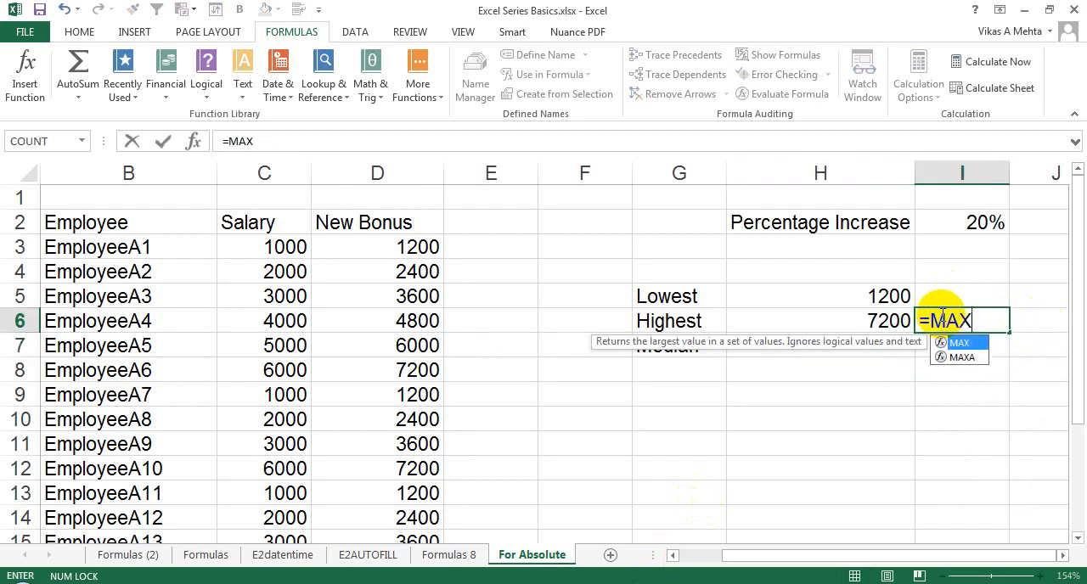
pyautogui.write('(10,20')
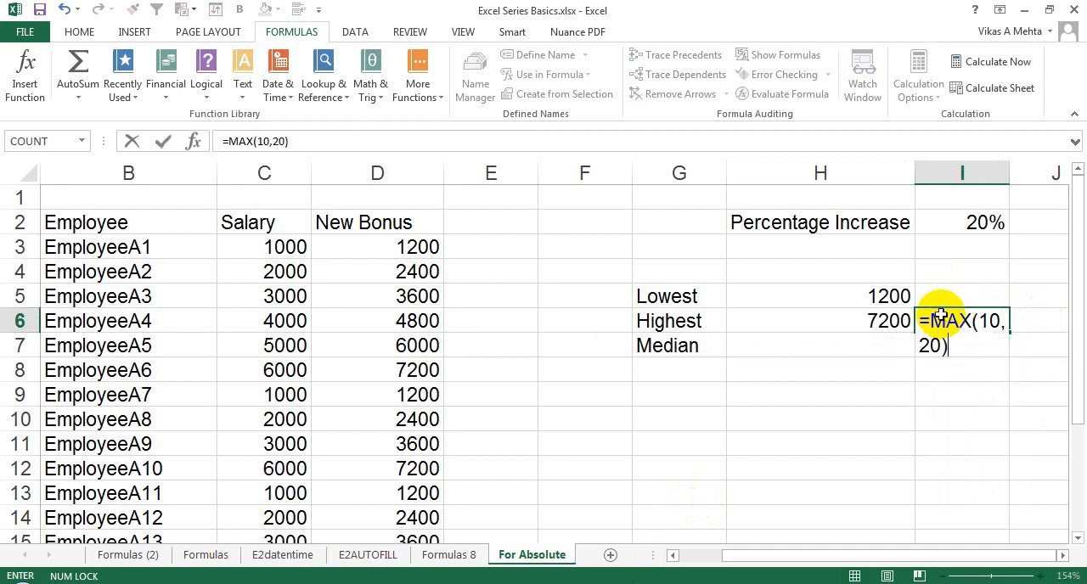
pyautogui.press('Return')
pyautogui.doubleClick(941, 315)
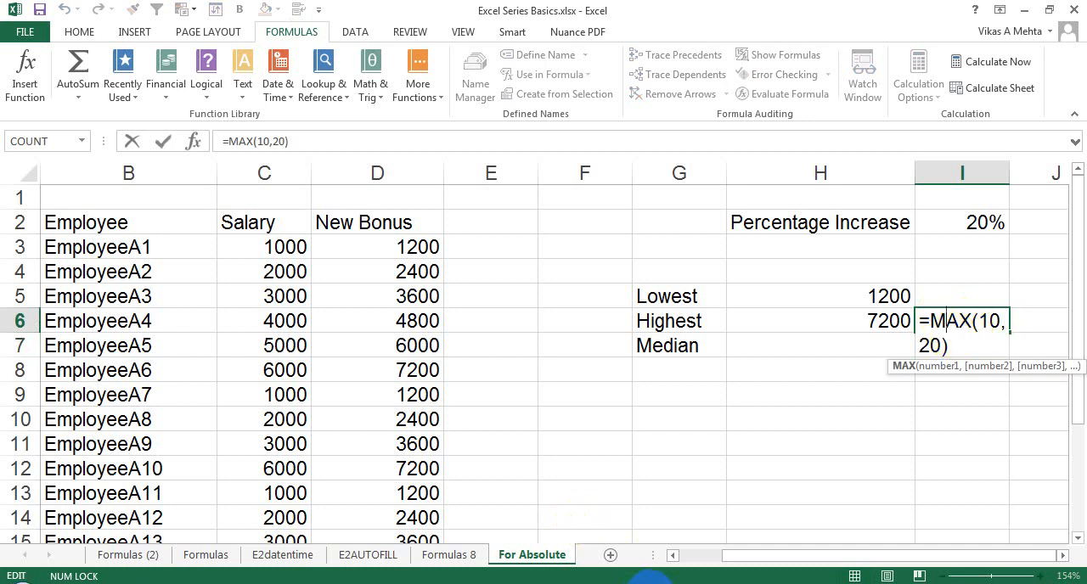
pyautogui.click(651, 583)
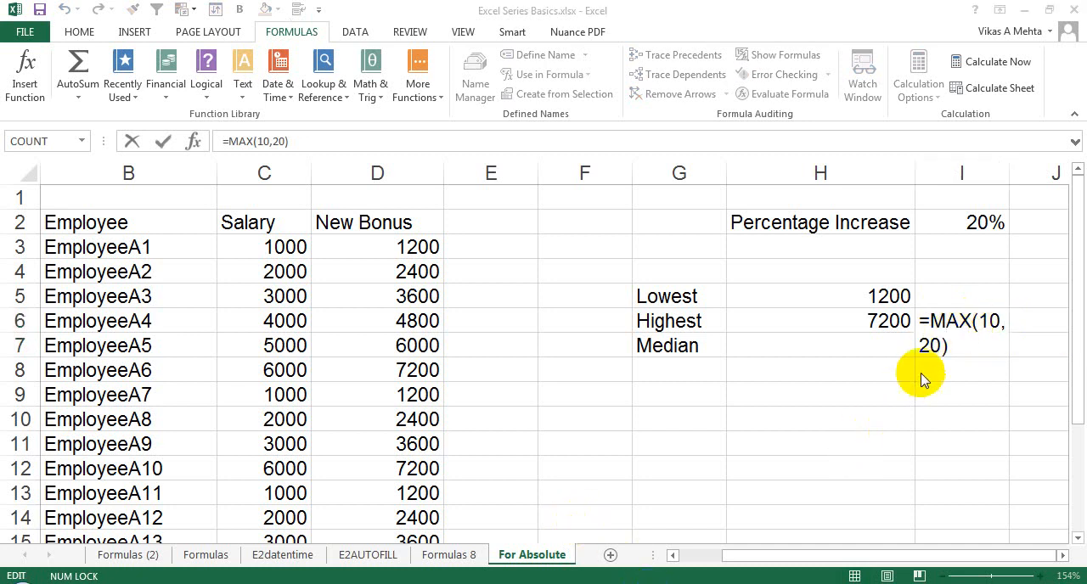
# Close the formula in I6 and enter =MAX(10,20) in cell H9.
pyautogui.click(976, 321)
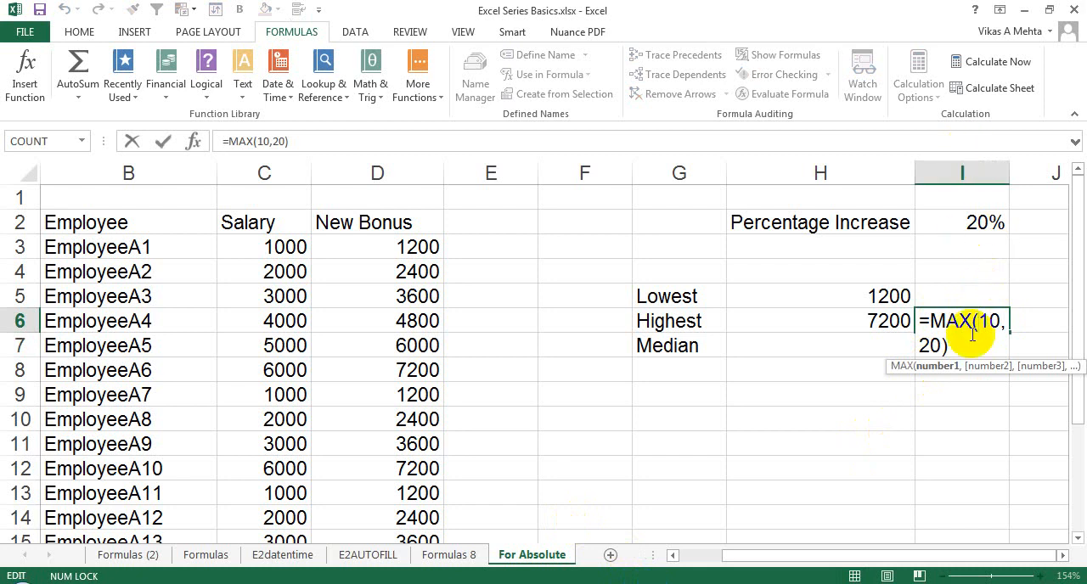
pyautogui.press('Return')
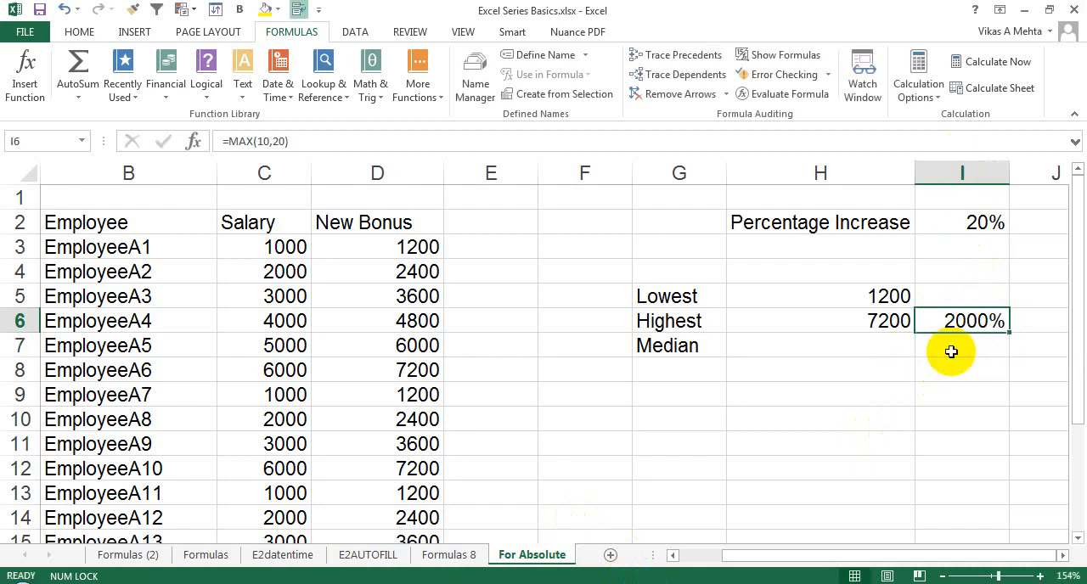
pyautogui.click(856, 384)
pyautogui.write('=MAX')
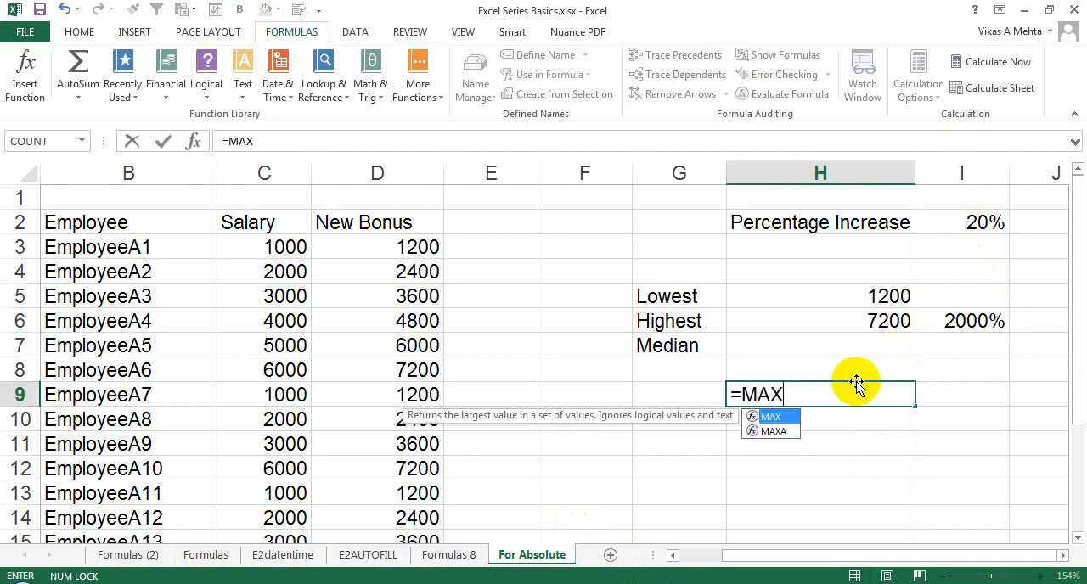
pyautogui.write('(10,20')
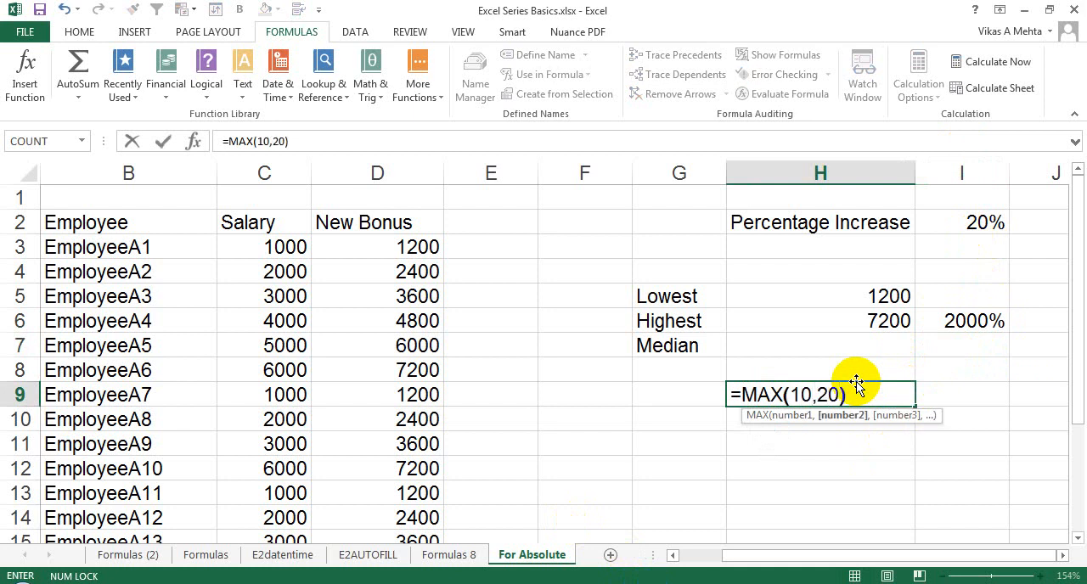
pyautogui.press('Return')
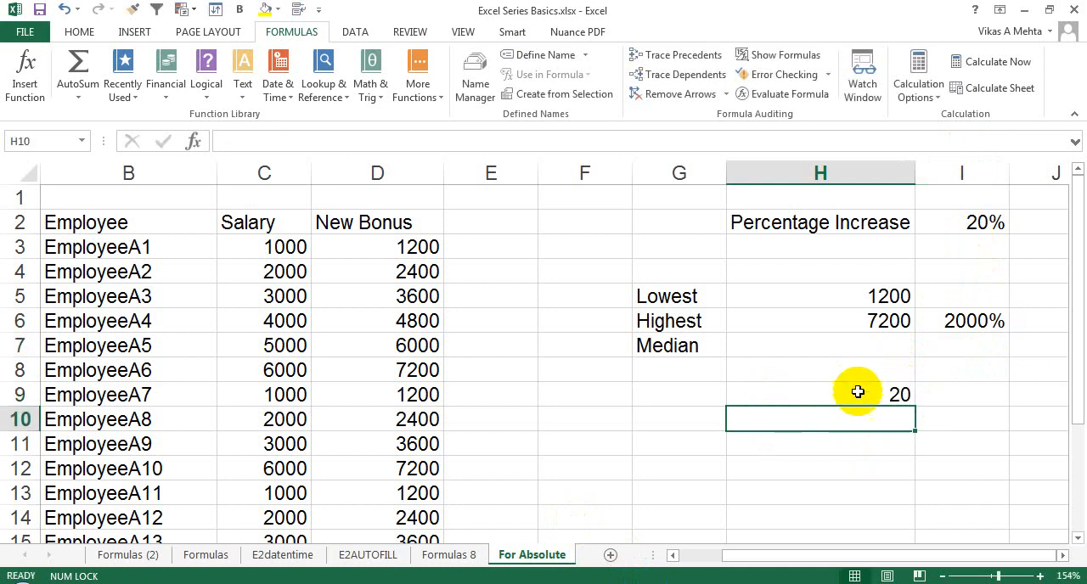
pyautogui.click(856, 401)
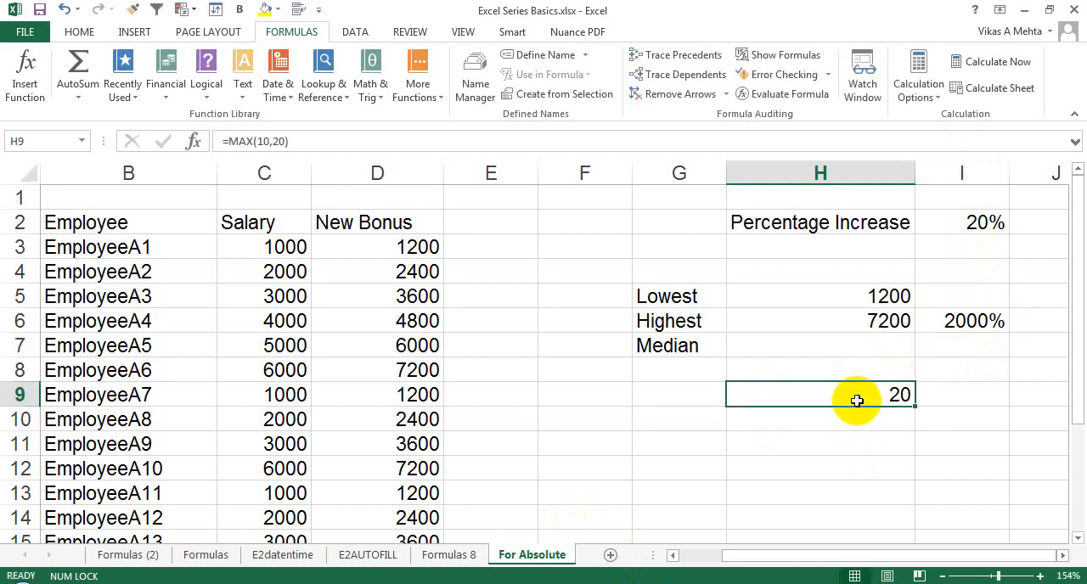
# Change the number format of cell I6 from Percentage to General.
pyautogui.click(974, 323)
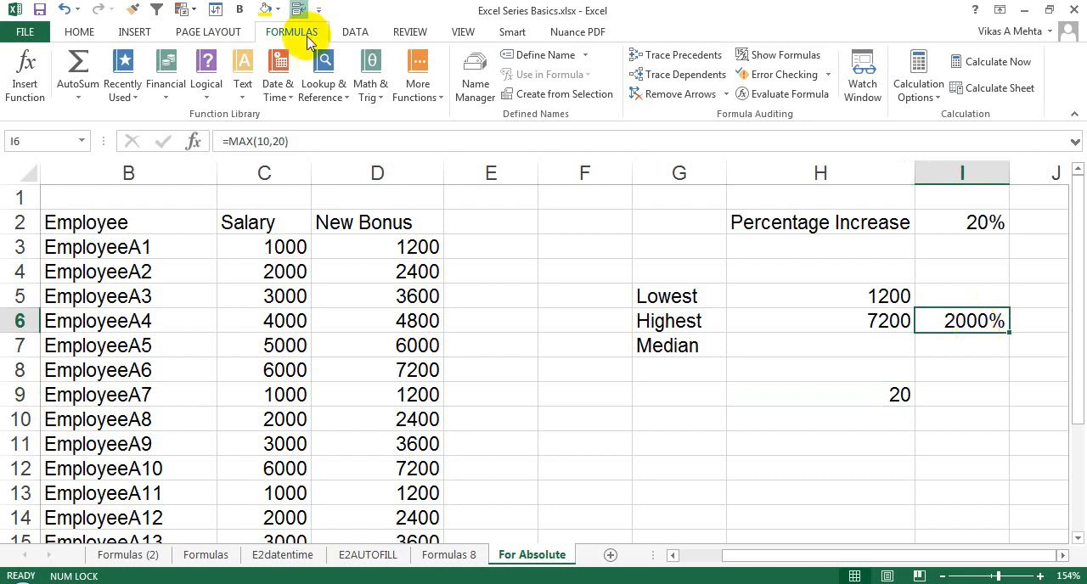
pyautogui.click(85, 33)
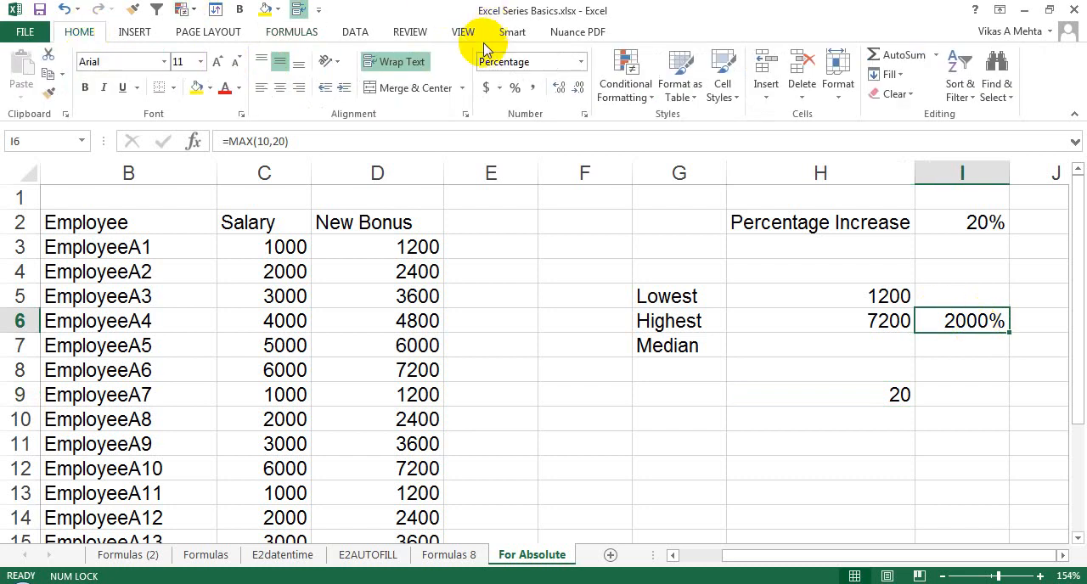
pyautogui.click(580, 61)
pyautogui.click(567, 101)
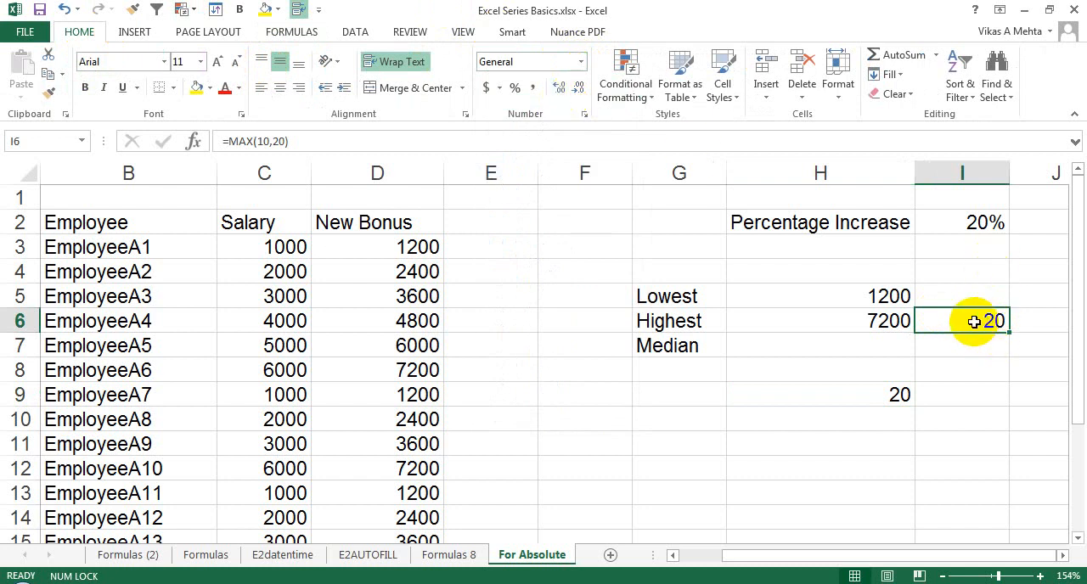
# Replace the formula in H9 with =MAX(D:D,7000) to compare the New Bonus column with a typed number.
pyautogui.click(844, 394)
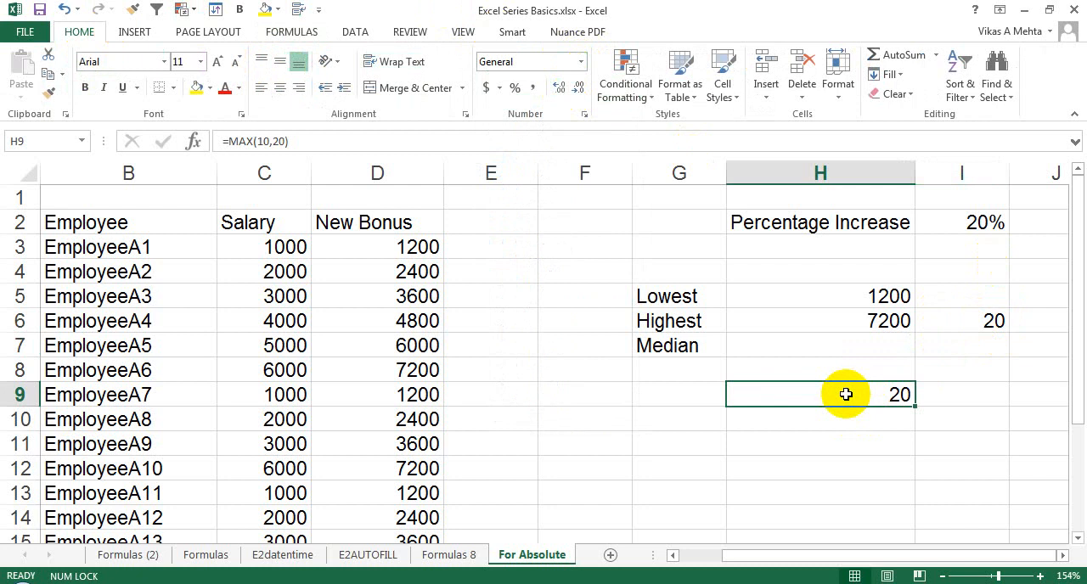
pyautogui.write('=M')
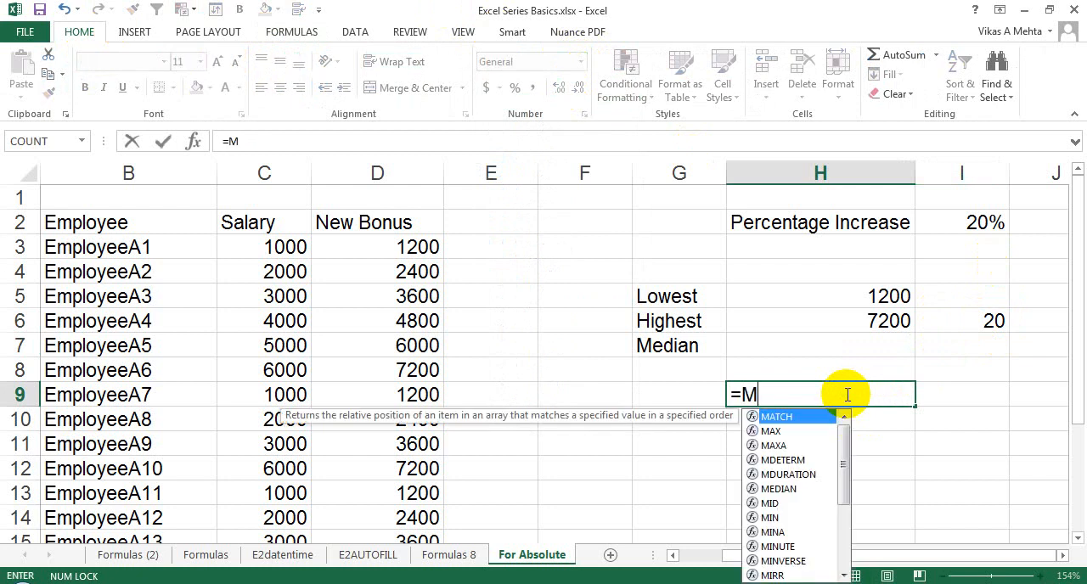
pyautogui.write('AX(')
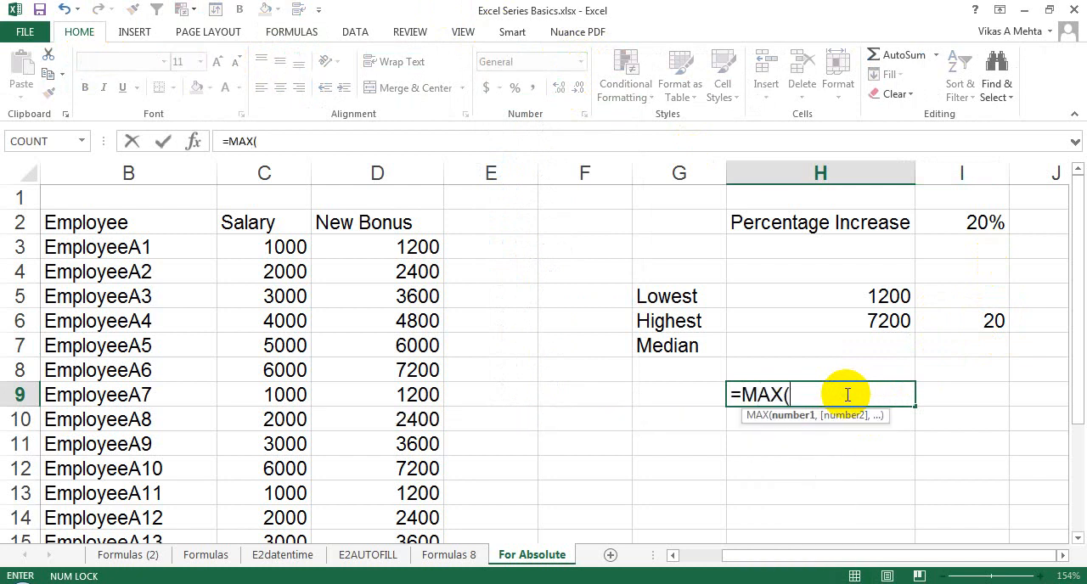
pyautogui.click(414, 169)
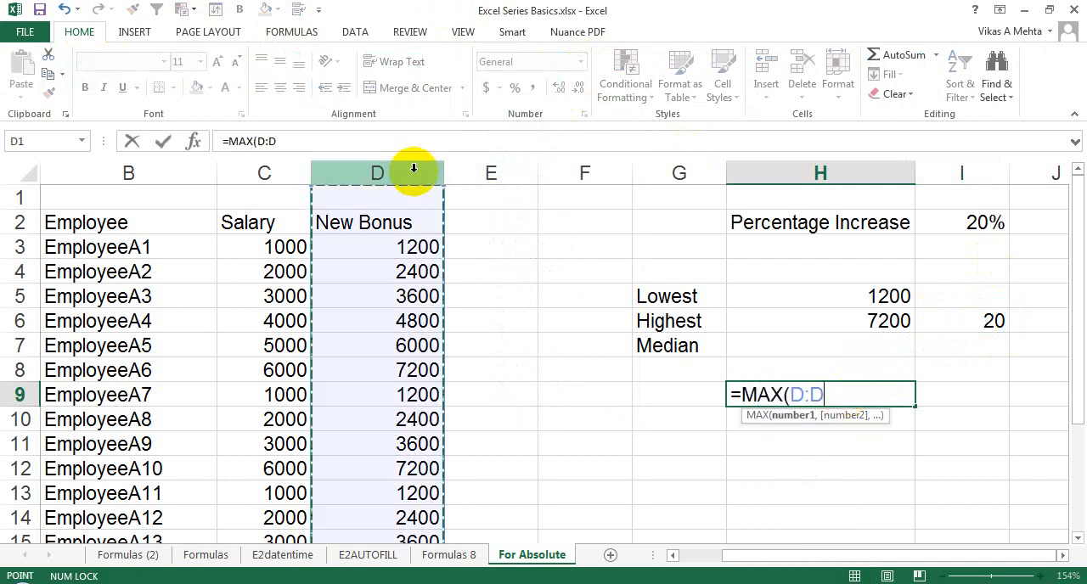
pyautogui.write(',7000')
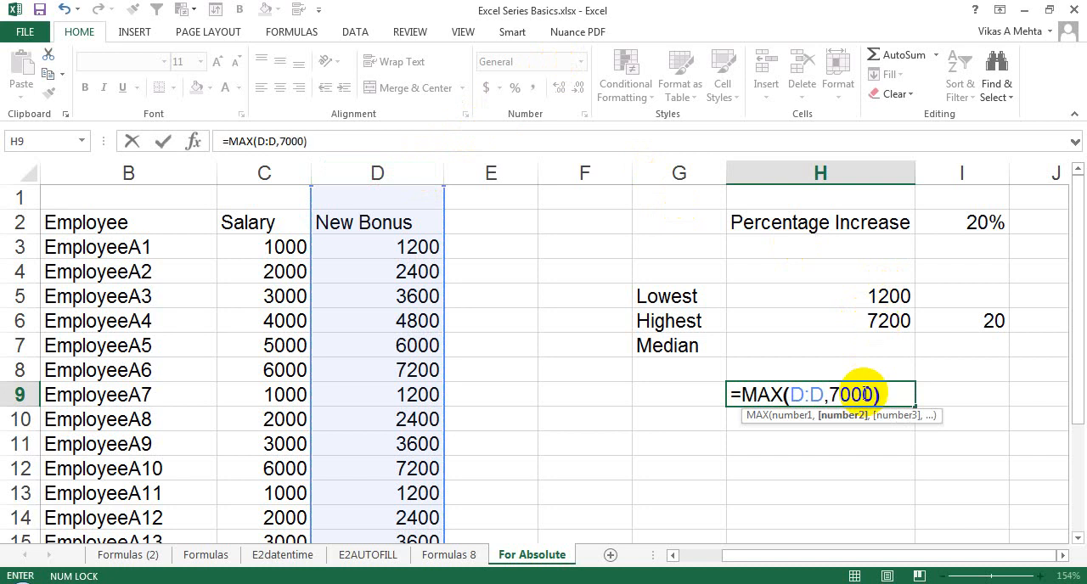
pyautogui.press('Return')
# Change the typed number in the H9 MAX formula to 7300.
pyautogui.doubleClick(863, 393)
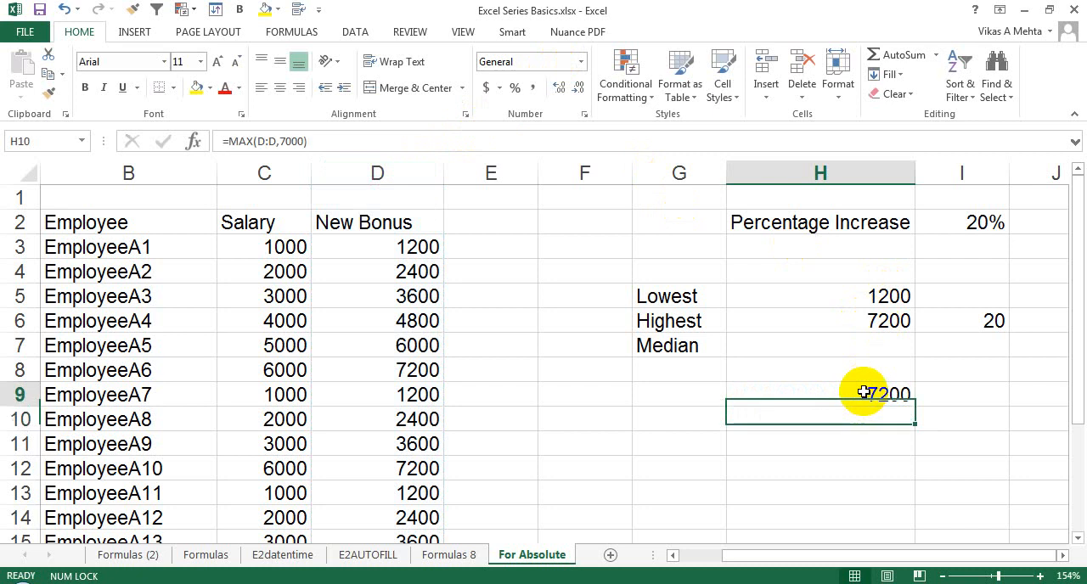
pyautogui.click(846, 393)
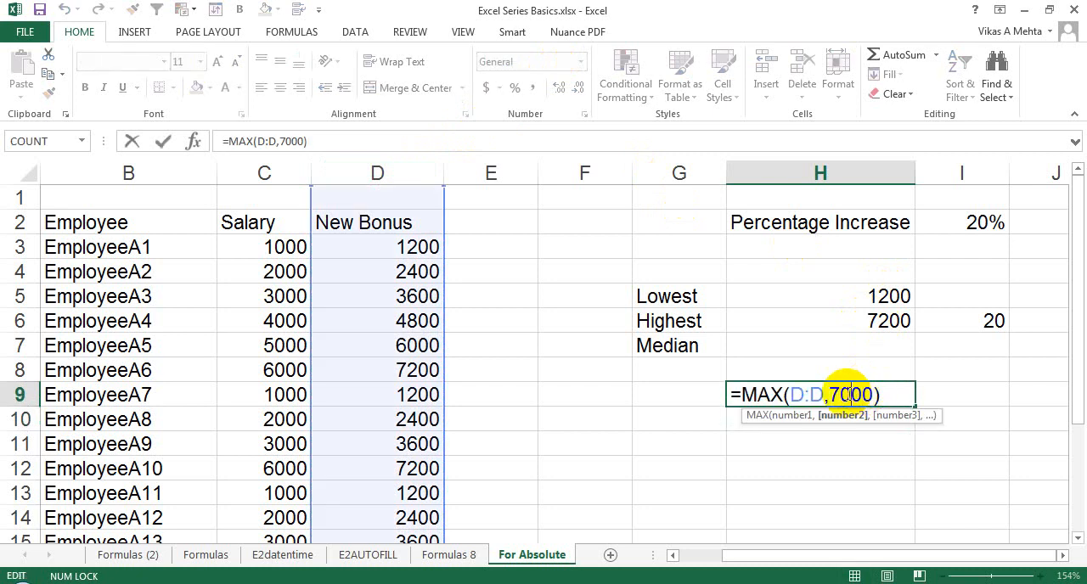
pyautogui.press('BackSpace')
pyautogui.write('3')
pyautogui.press('Return')
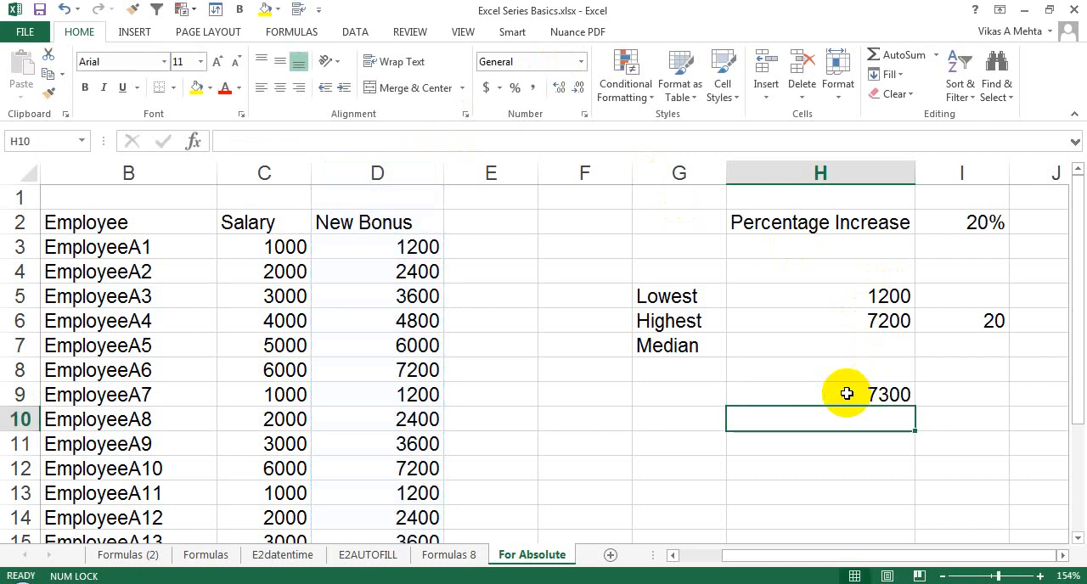
pyautogui.click(847, 393)
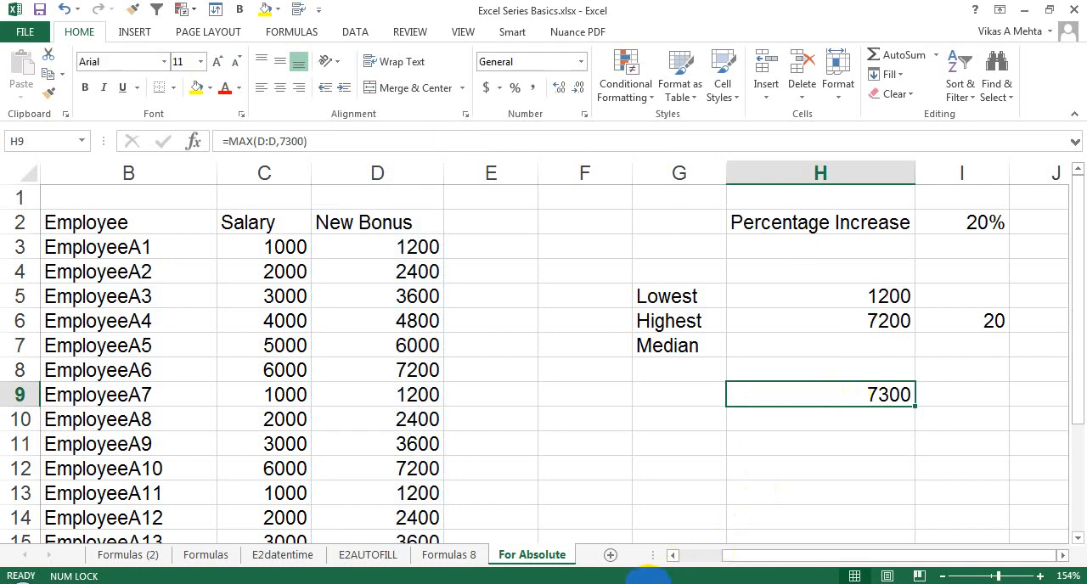
# Find the median New Bonus in H7 with =MEDIAN(D:D).
pyautogui.click(813, 344)
pyautogui.write('=ME')
pyautogui.press('BackSpace')
pyautogui.press('BackSpace')
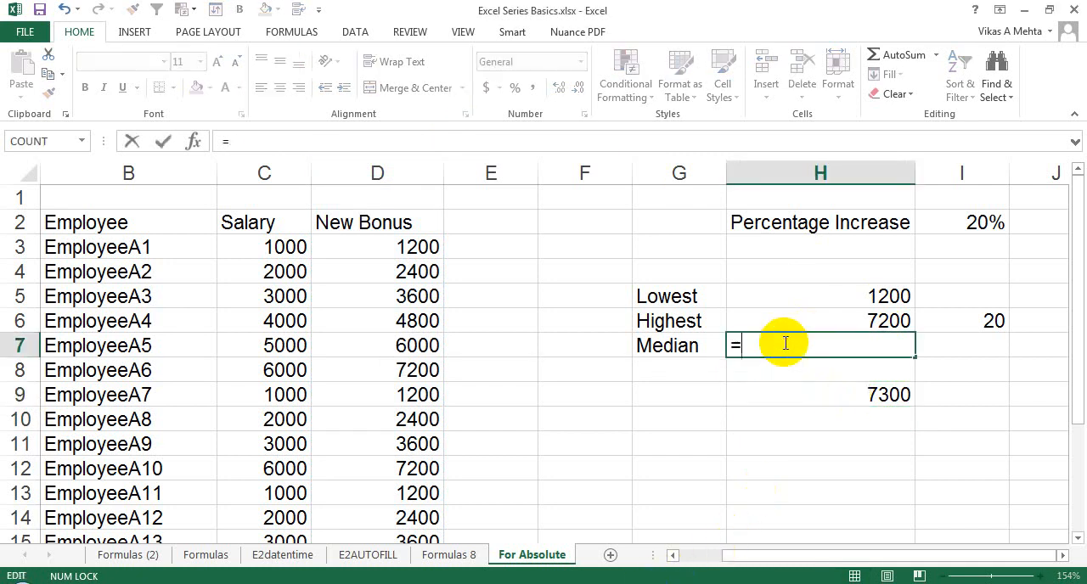
pyautogui.press('BackSpace')
pyautogui.write('ME')
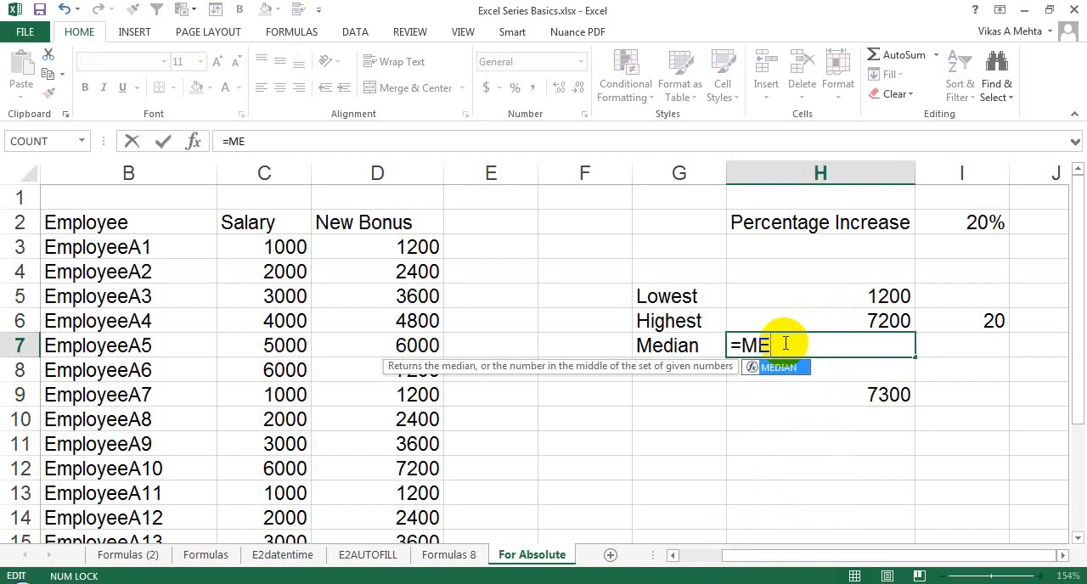
pyautogui.press('Tab')
pyautogui.click(392, 163)
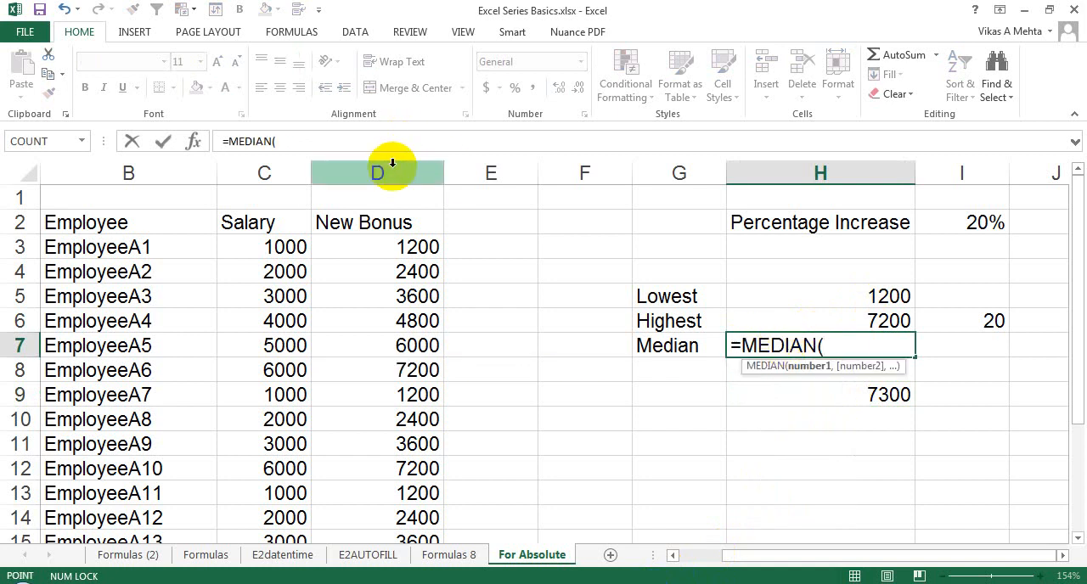
pyautogui.press('Return')
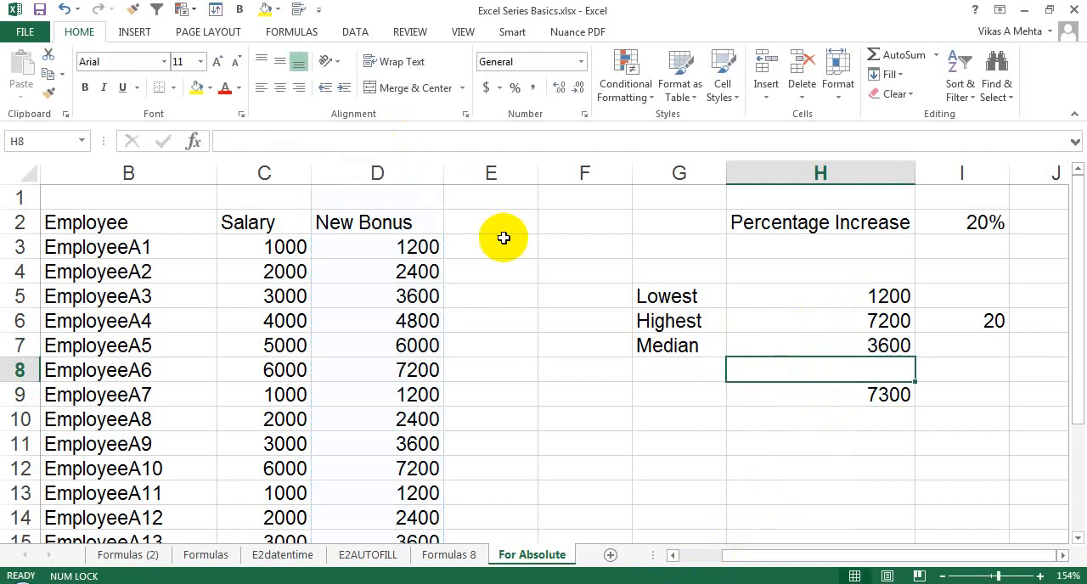
# Review the MIN formula in H5 and the arguments of the MAX formula in H9 without changing them.
pyautogui.click(827, 301)
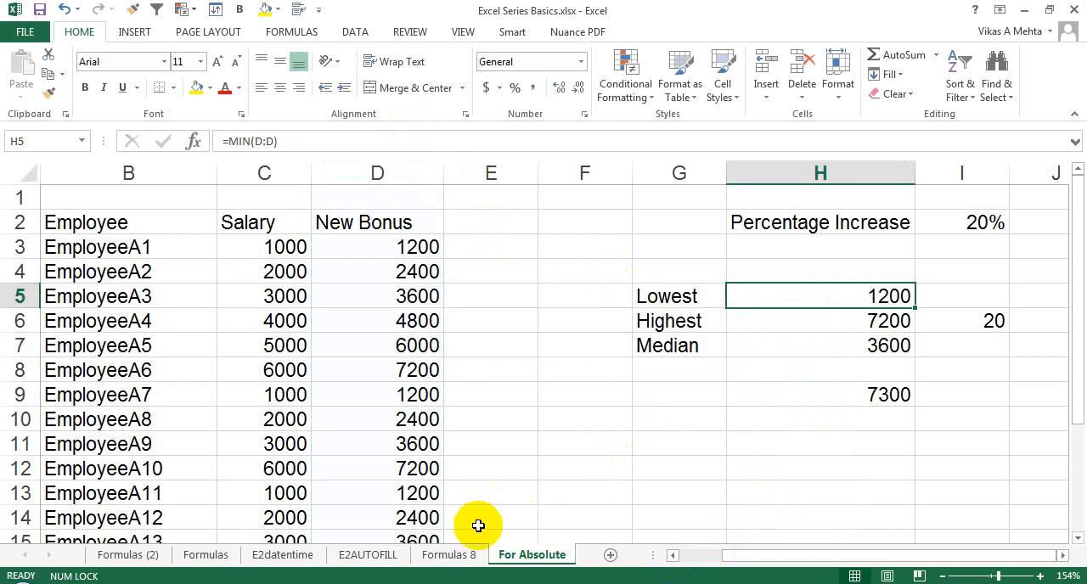
pyautogui.click(469, 557)
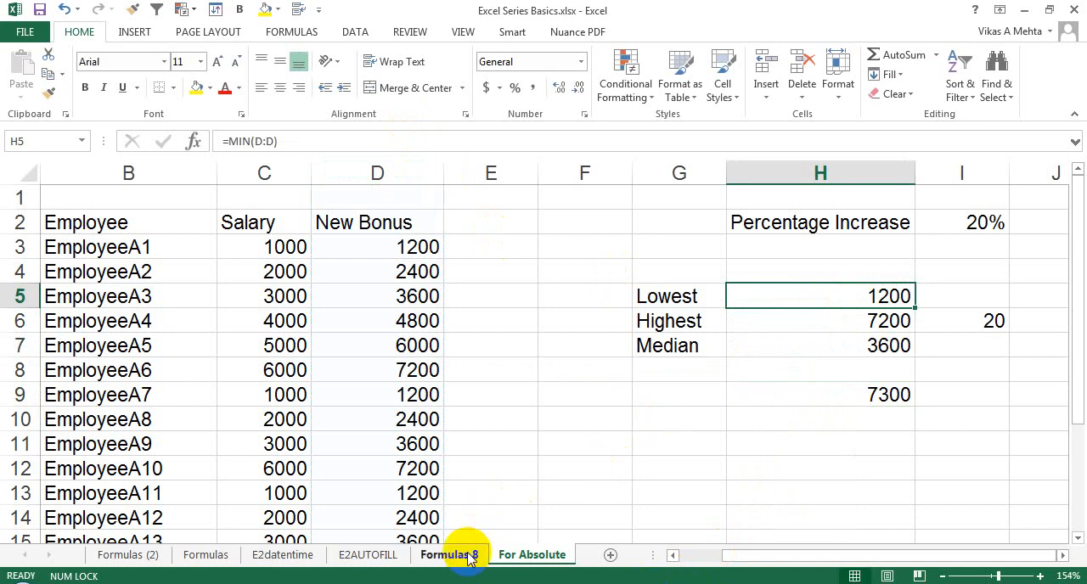
pyautogui.click(966, 352)
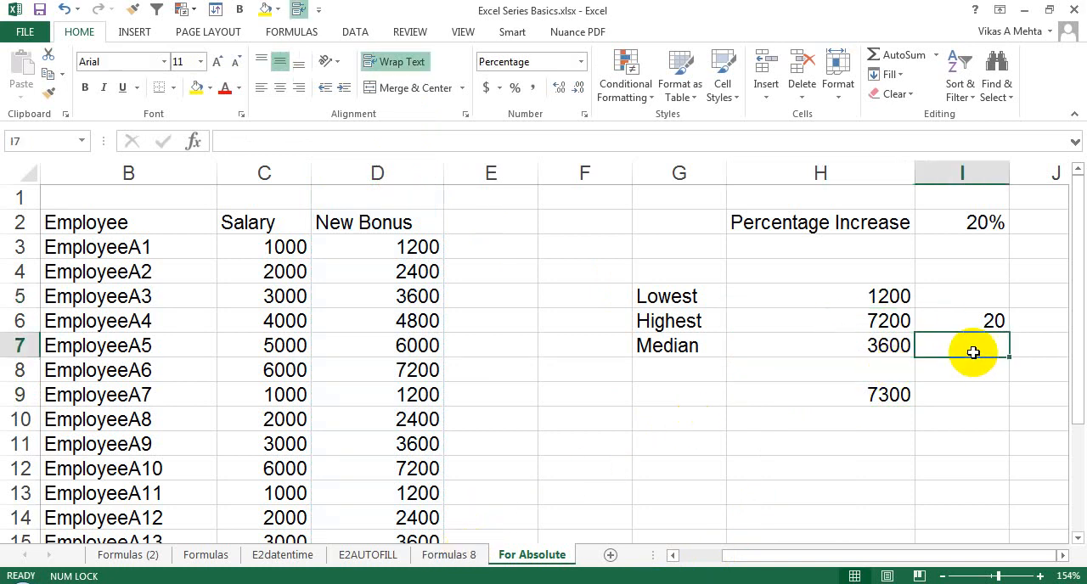
pyautogui.click(861, 398)
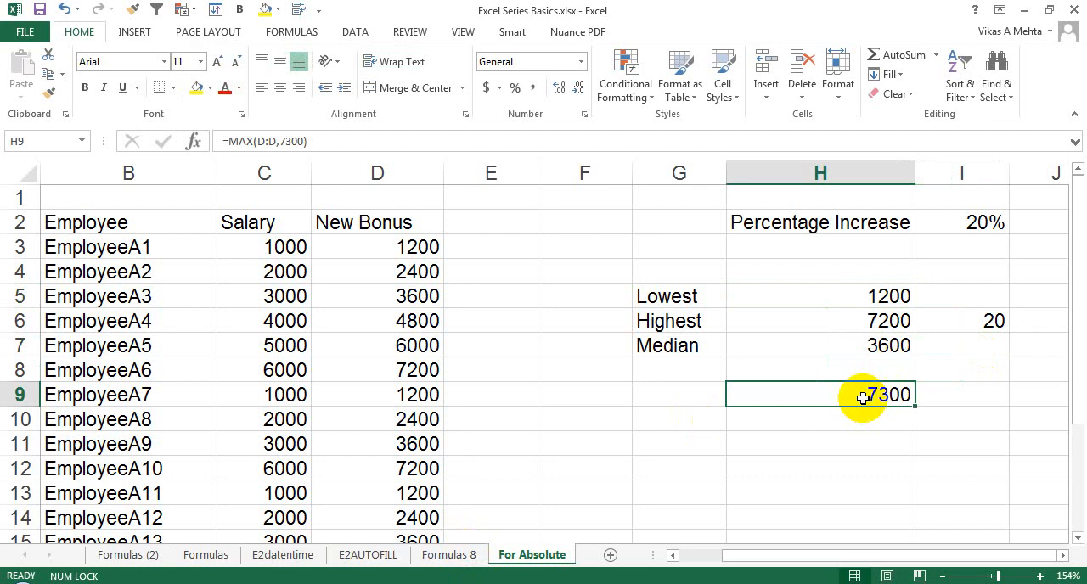
pyautogui.click(270, 141)
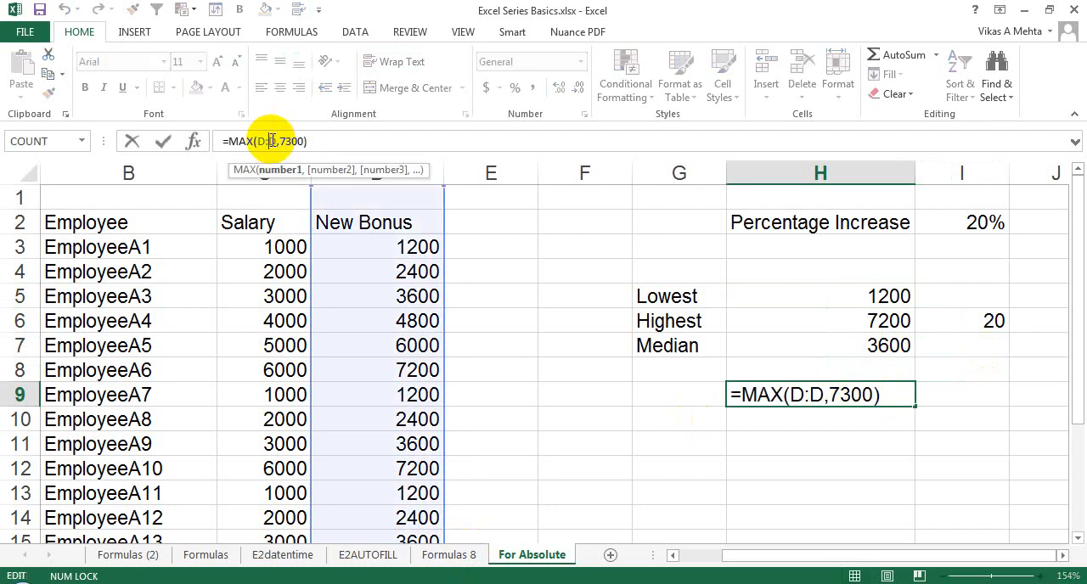
pyautogui.press('Escape')
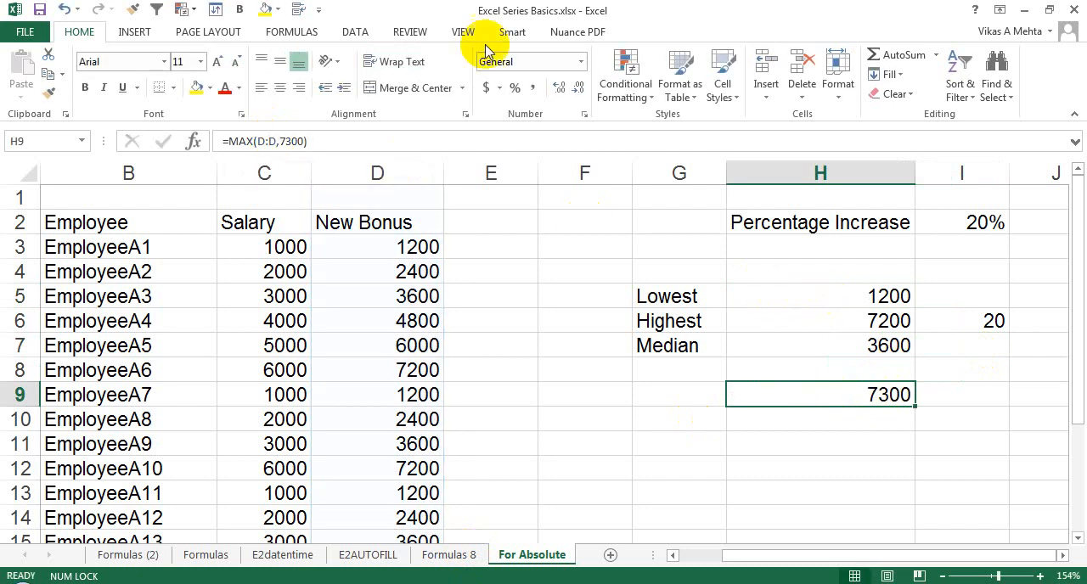
# Switch to Windows Photo Viewer and show the image youtube subscription.jpg.
pyautogui.click(817, 583)
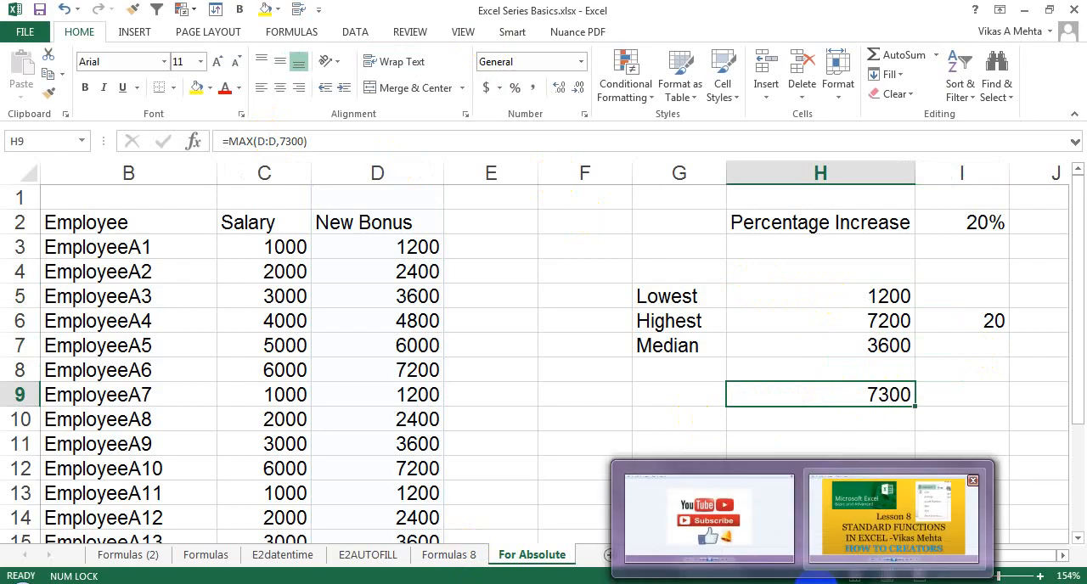
pyautogui.click(888, 522)
pyautogui.click(806, 583)
pyautogui.click(717, 520)
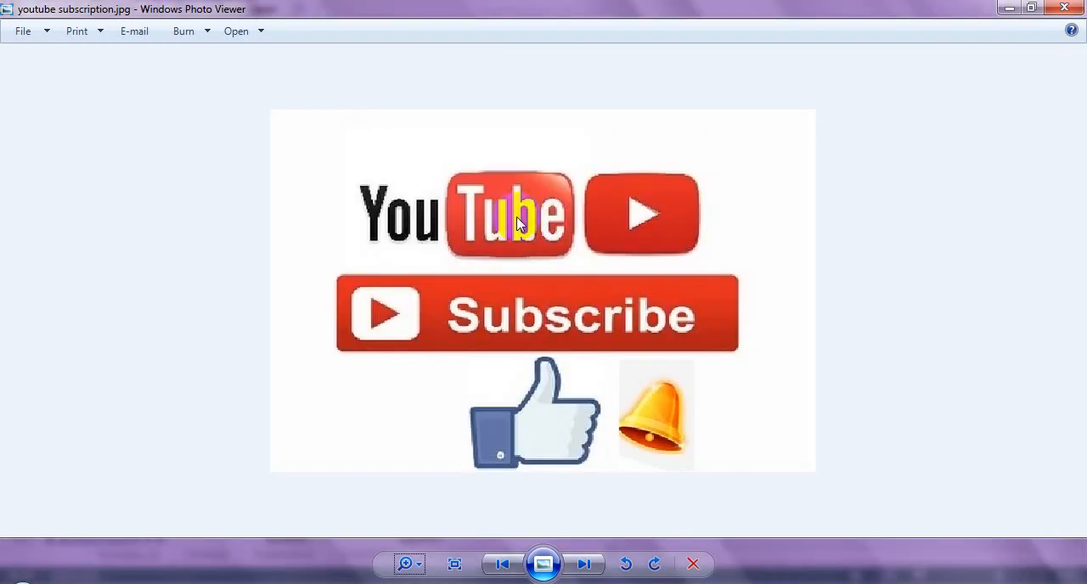